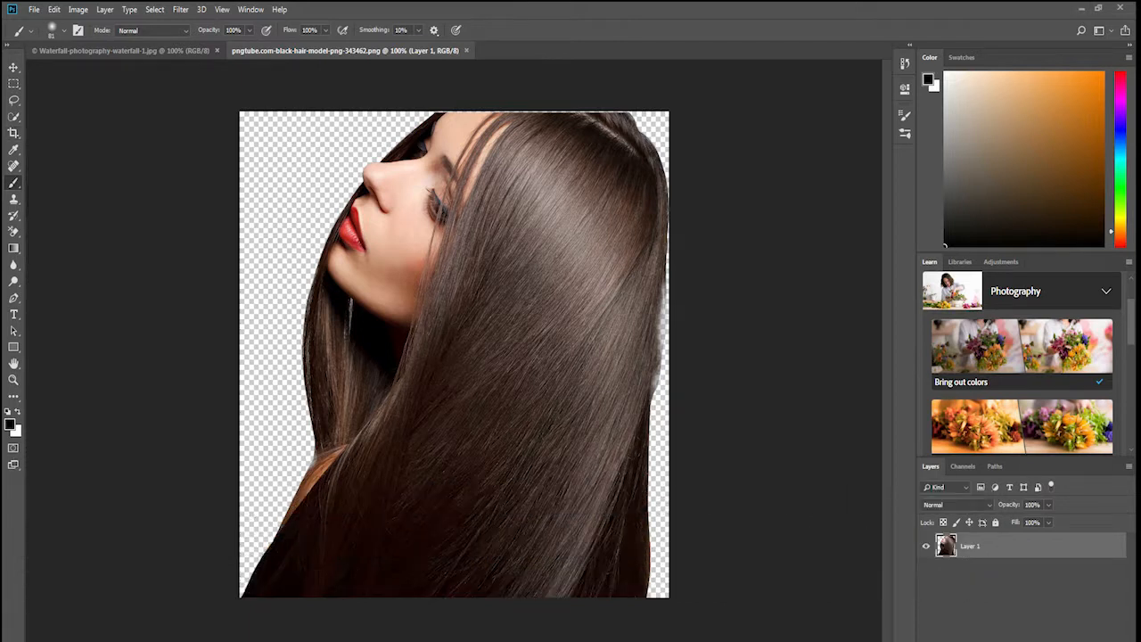
Extend the model image's canvas with the Crop tool, adding transparent space above the head and on both sides.
{"action": "left_click", "coordinate": [13, 133]}
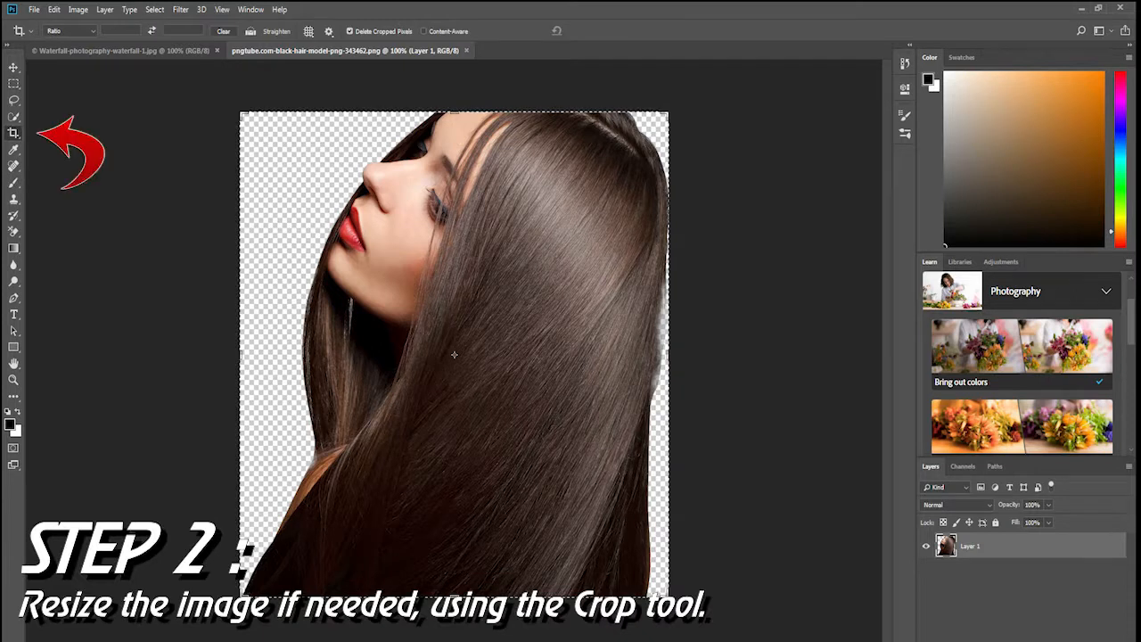
{"action": "left_click_drag", "start_coordinate": [455, 112], "coordinate": [455, 90]}
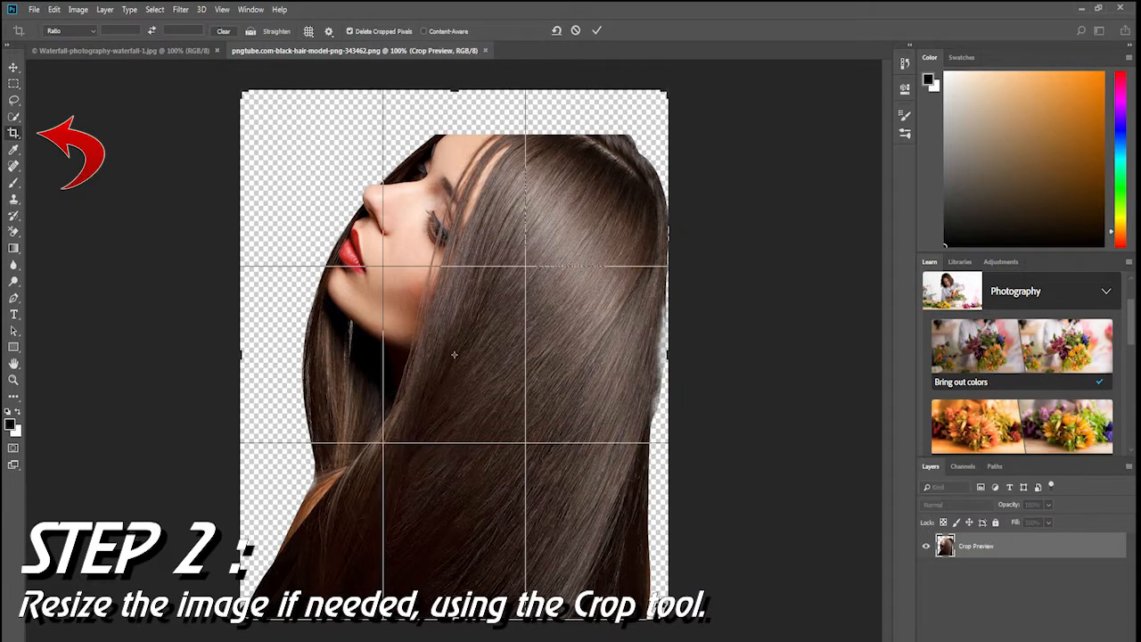
{"action": "left_click_drag", "start_coordinate": [667, 354], "coordinate": [765, 355]}
{"action": "left_click_drag", "start_coordinate": [144, 355], "coordinate": [108, 341]}
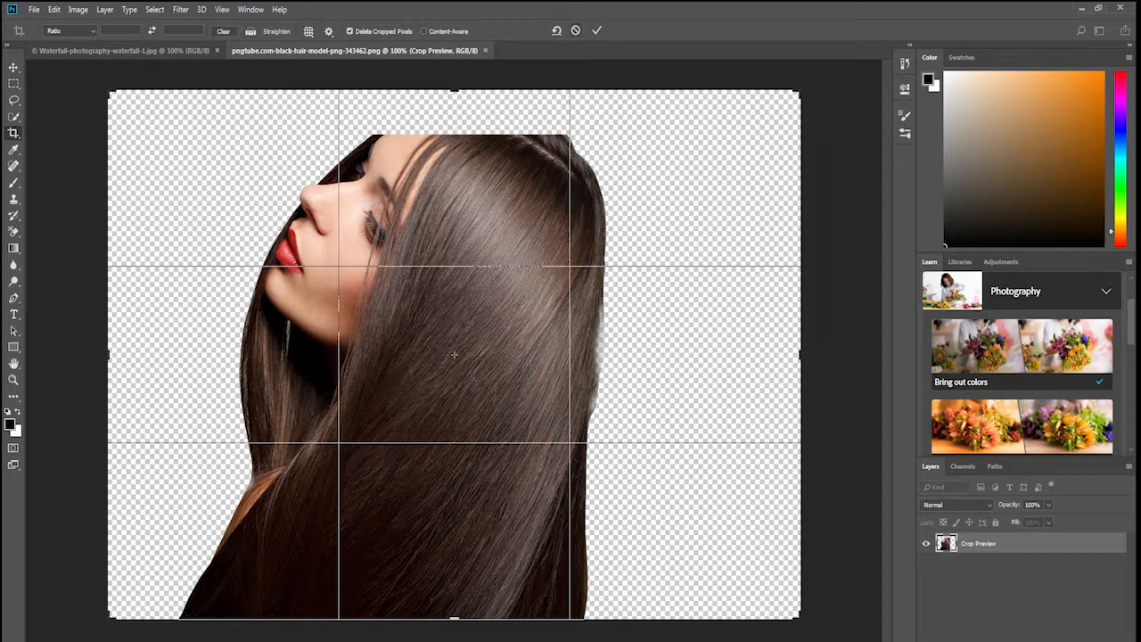
{"action": "left_click", "coordinate": [596, 31]}
Copy the entire waterfall photo and paste it as a new layer into the model document.
{"action": "right_click", "coordinate": [151, 51]}
{"action": "left_click", "coordinate": [152, 51]}
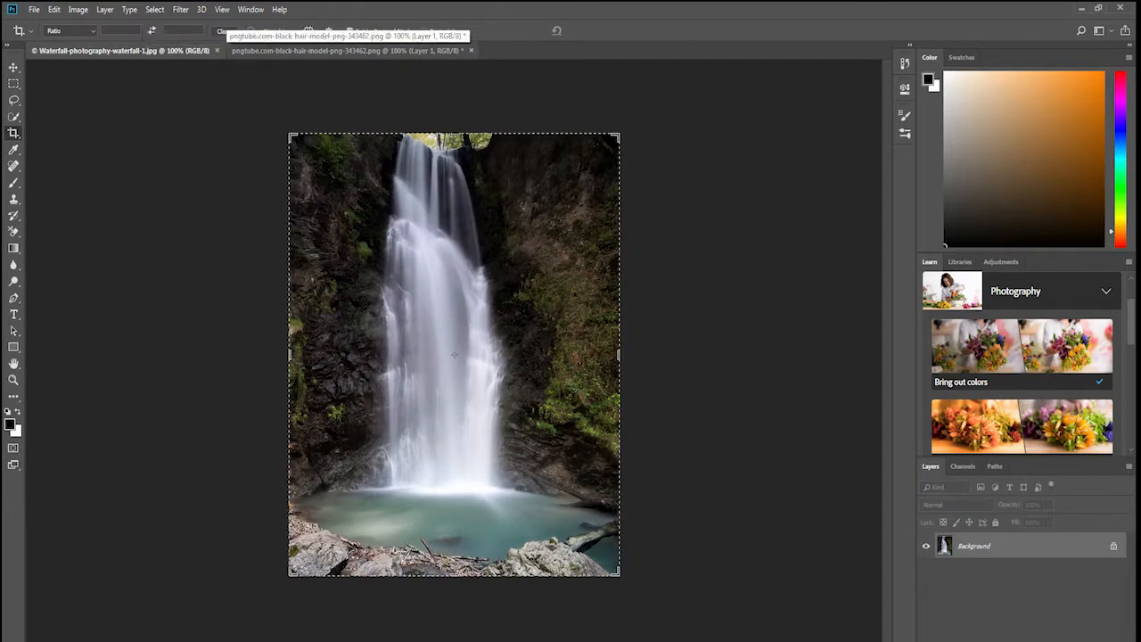
{"action": "left_click", "coordinate": [298, 51]}
{"action": "key", "text": "m"}
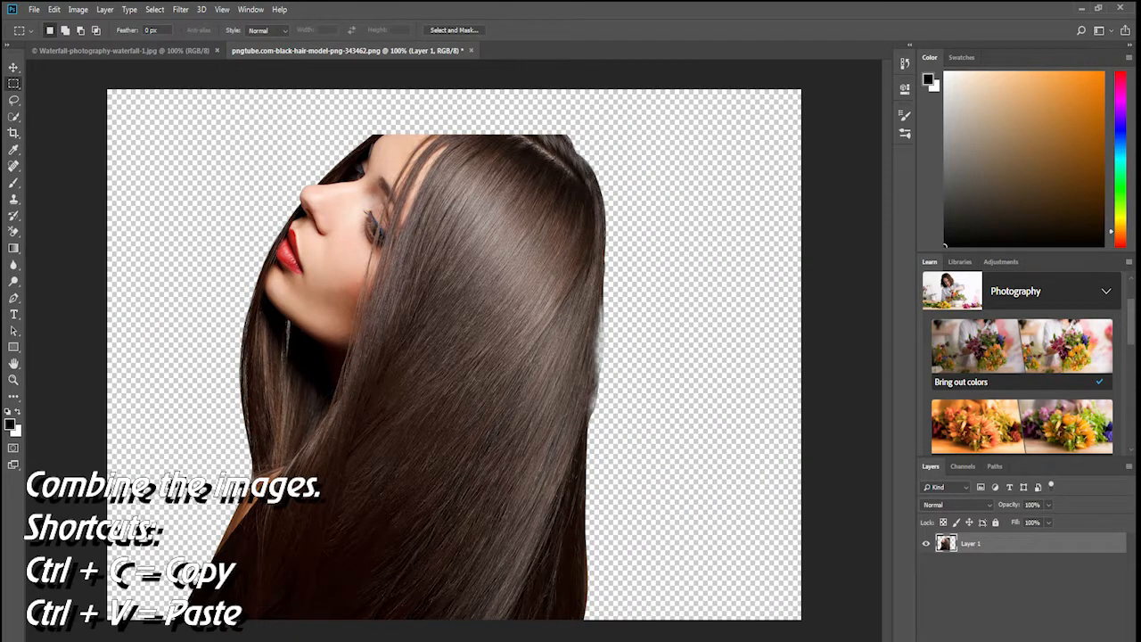
{"action": "left_click", "coordinate": [129, 51]}
{"action": "key", "text": "ctrl+a"}
{"action": "left_click", "coordinate": [294, 51]}
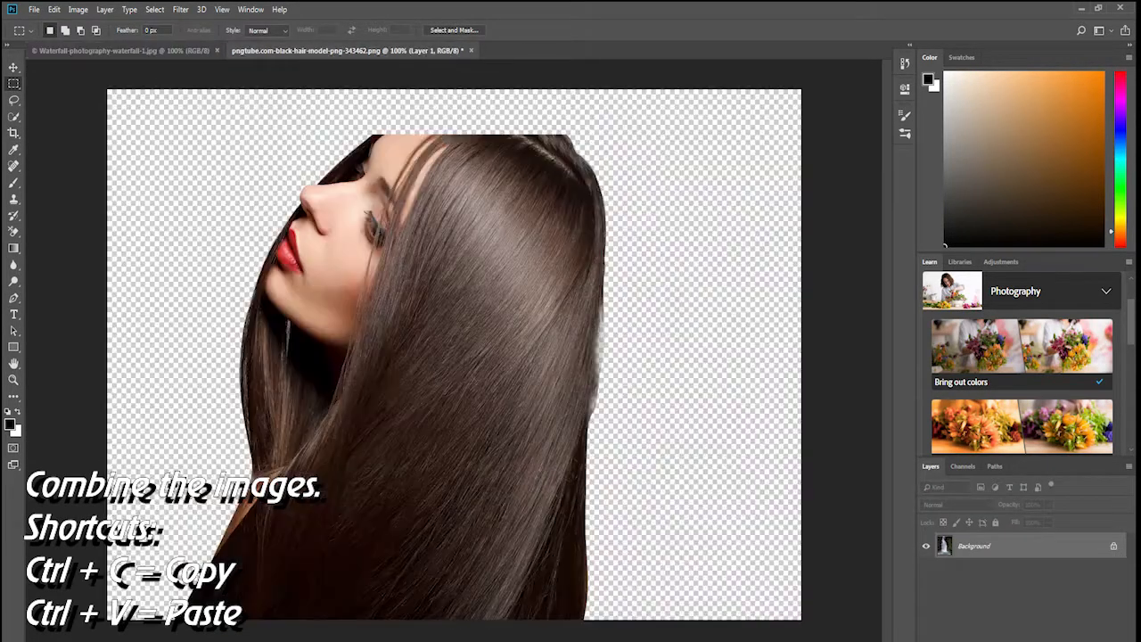
{"action": "key", "text": "ctrl+v"}
Free-transform the waterfall layer to about 131% width and 112% height and place it over the model's hair.
{"action": "key", "text": "ctrl+t"}
{"action": "left_click_drag", "start_coordinate": [289, 133], "coordinate": [214, 98]}
{"action": "left_click_drag", "start_coordinate": [388, 222], "coordinate": [495, 263]}
{"action": "left_click_drag", "start_coordinate": [324, 143], "coordinate": [295, 122]}
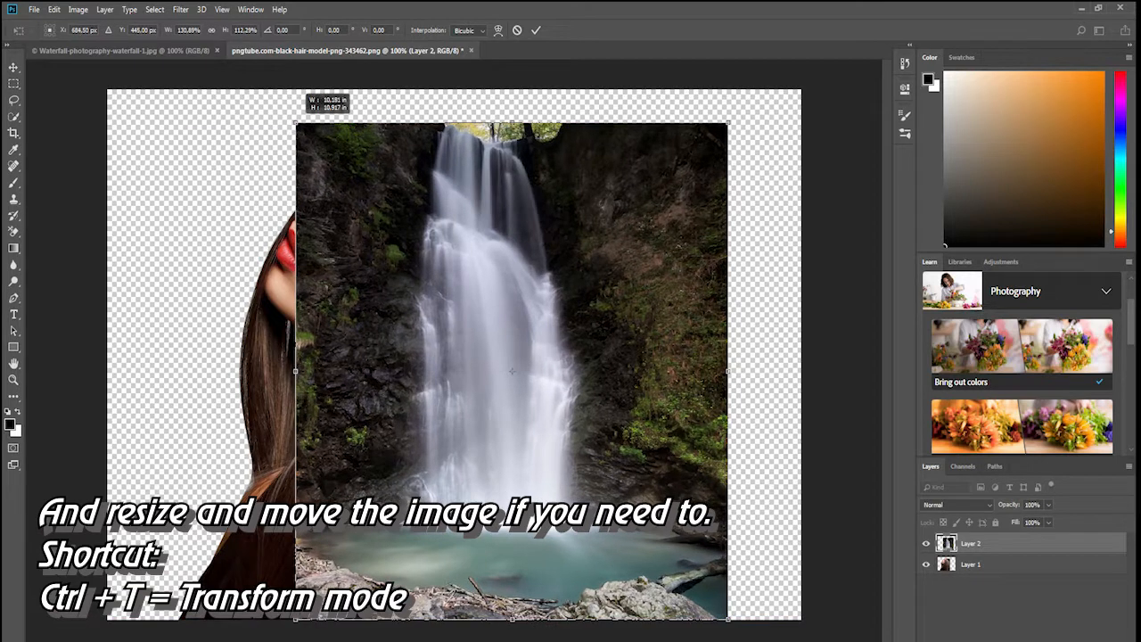
{"action": "key", "text": "Return"}
Lower the waterfall layer's opacity to 70% and move it so the waterfall lines up with the hair.
{"action": "key", "text": "m"}
{"action": "left_click", "coordinate": [1048, 505]}
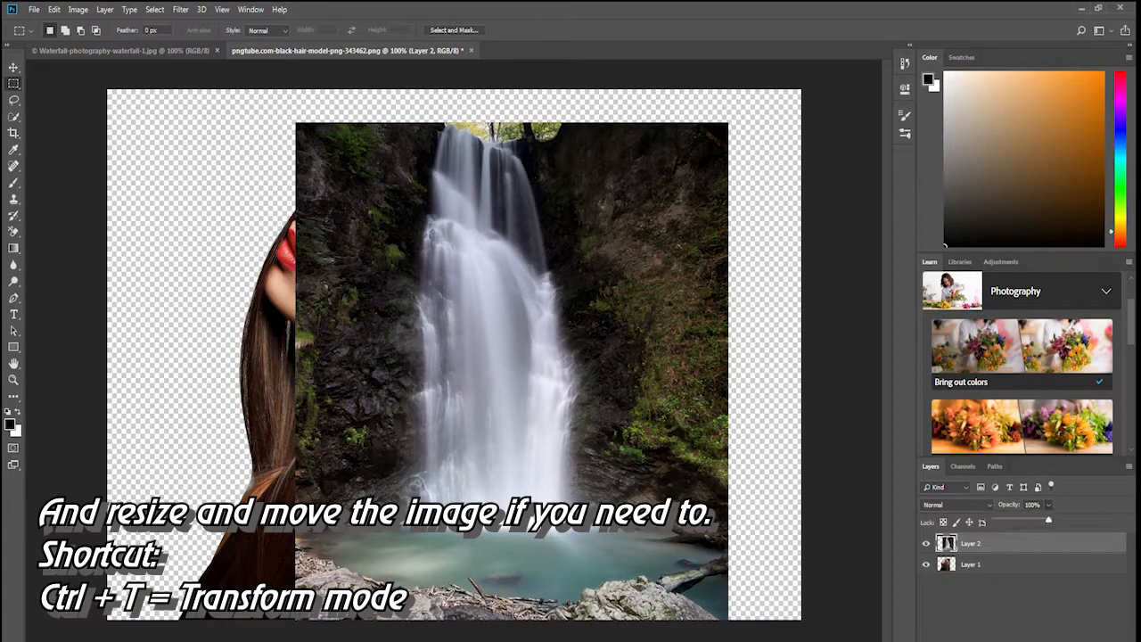
{"action": "left_click_drag", "start_coordinate": [1051, 520], "coordinate": [1032, 519]}
{"action": "key", "text": "v"}
{"action": "left_click_drag", "start_coordinate": [409, 317], "coordinate": [427, 328]}
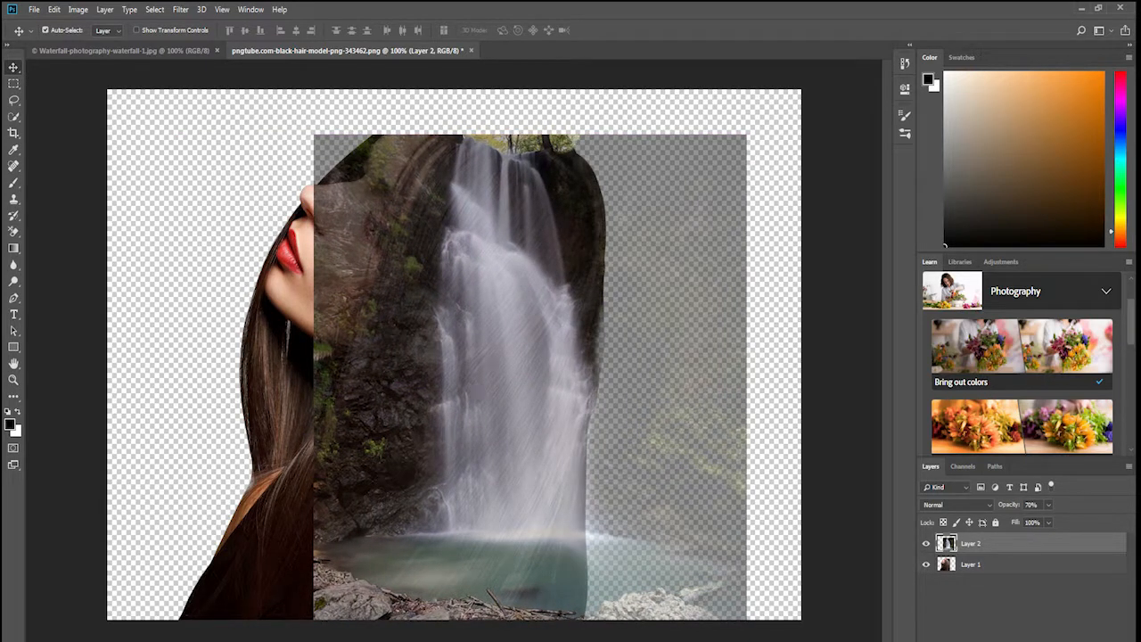
Duplicate Layer 2 and Layer 1 as backups and hide both copies.
{"action": "right_click", "coordinate": [981, 543]}
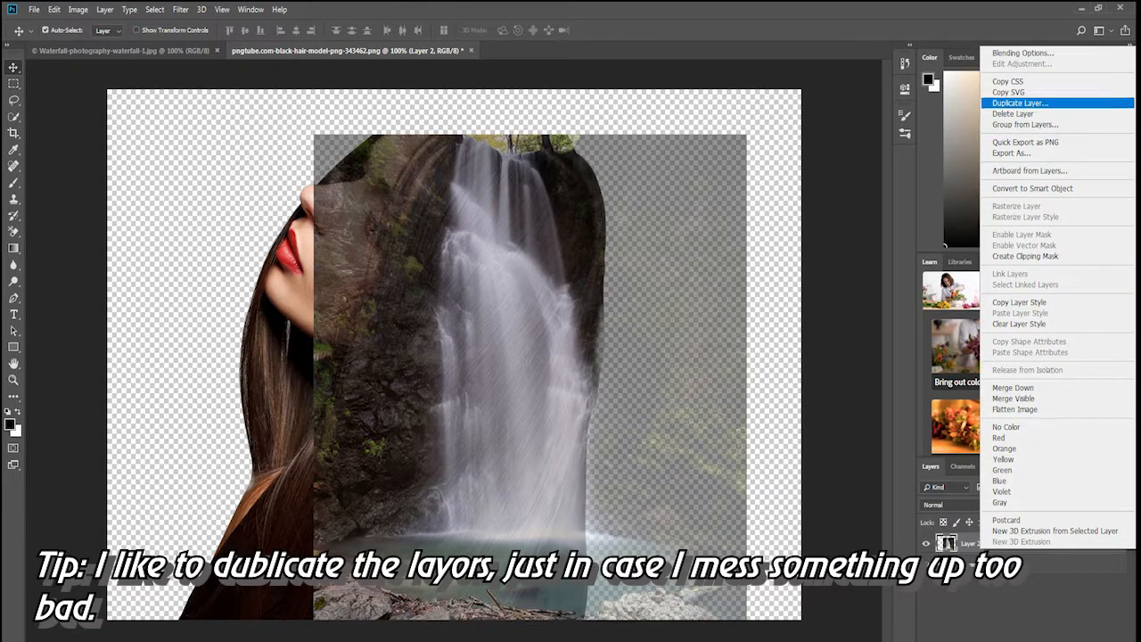
{"action": "left_click", "coordinate": [1020, 103]}
{"action": "left_click", "coordinate": [635, 175]}
{"action": "right_click", "coordinate": [980, 586]}
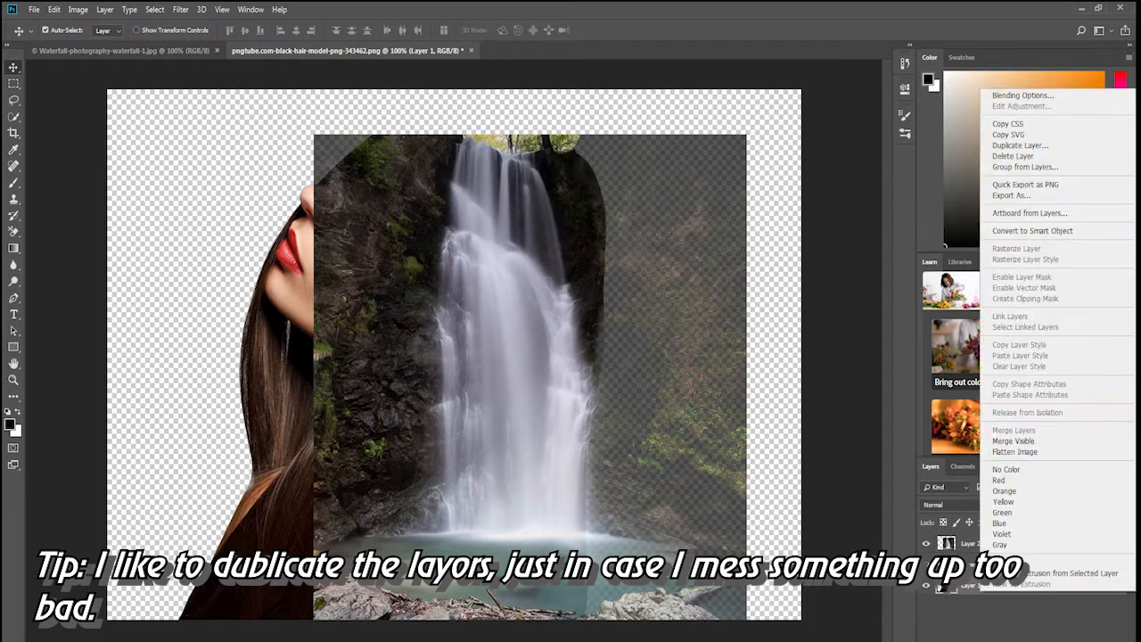
{"action": "left_click", "coordinate": [1020, 146]}
{"action": "left_click", "coordinate": [633, 175]}
{"action": "left_click", "coordinate": [926, 585]}
{"action": "left_click", "coordinate": [926, 544]}
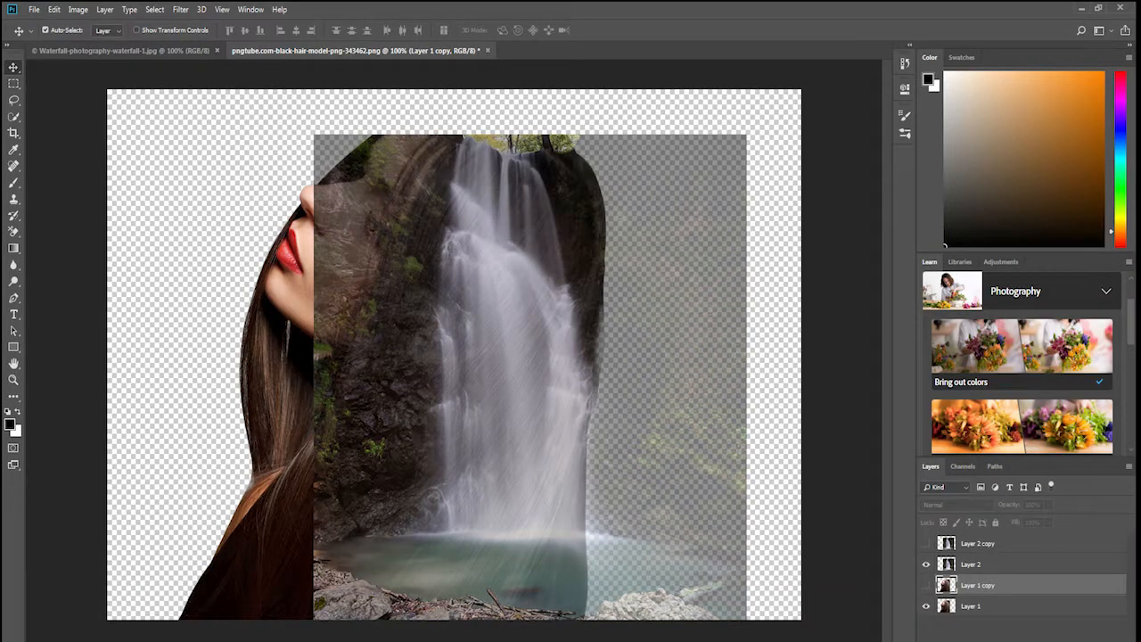
Select the model's silhouette on Layer 1 with the Quick Selection tool and apply it as a layer mask on Layer 2.
{"action": "key", "text": "w"}
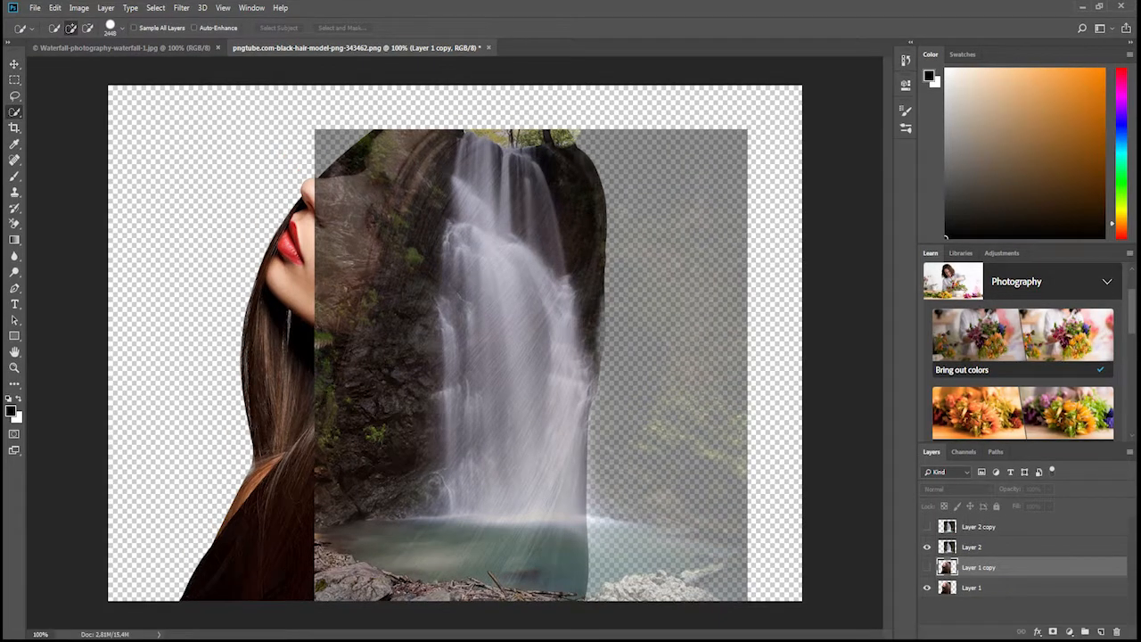
{"action": "left_click", "coordinate": [972, 548]}
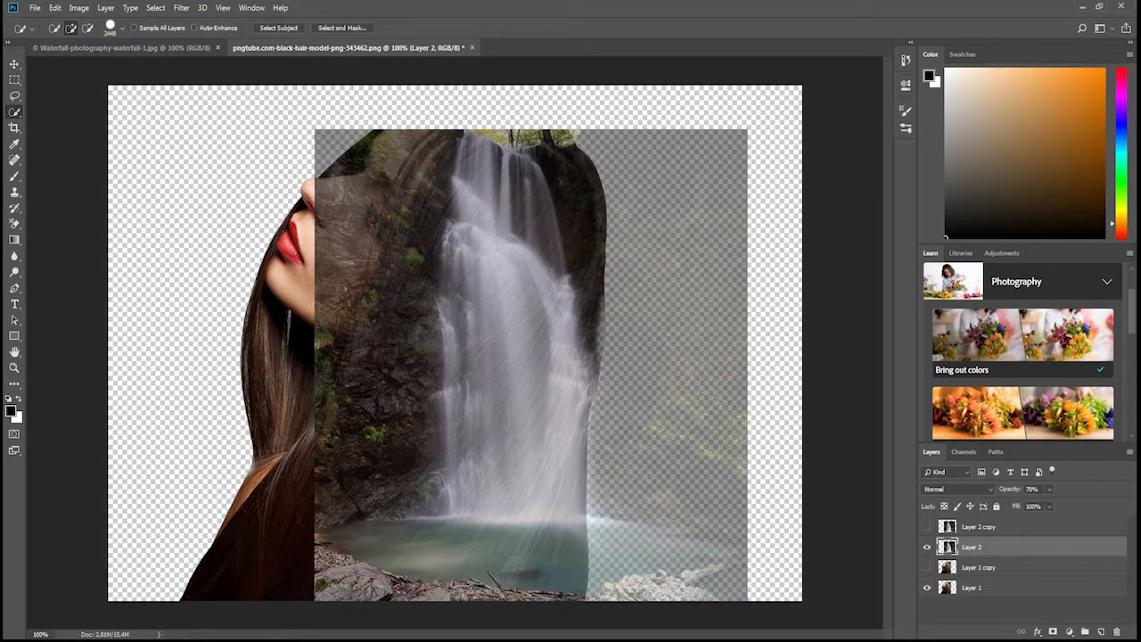
{"action": "left_click", "coordinate": [530, 366]}
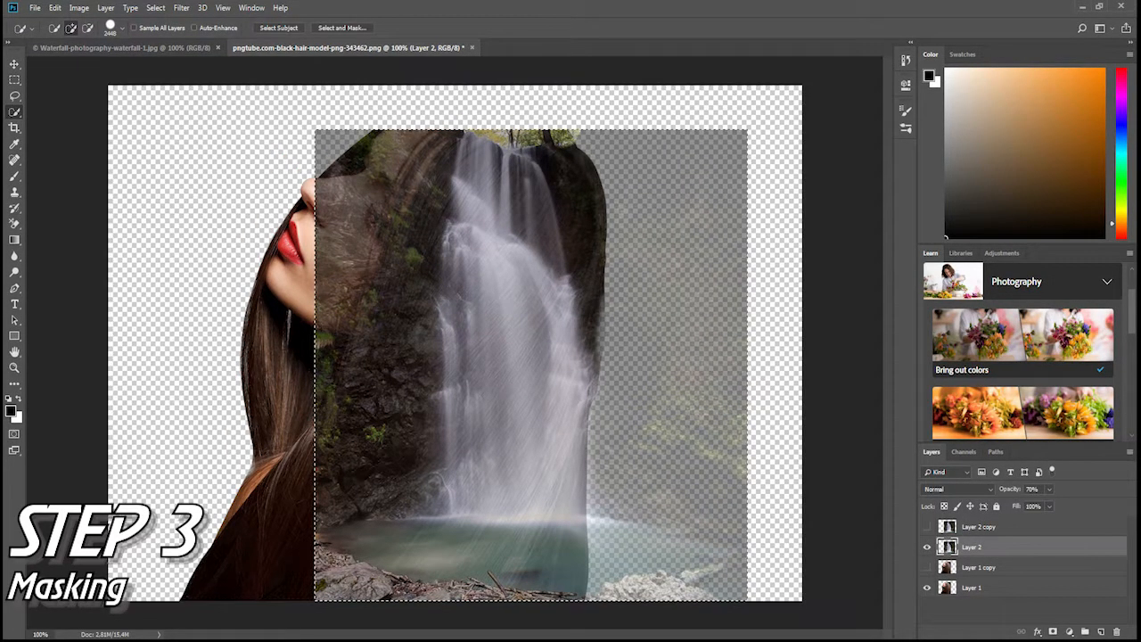
{"action": "left_click", "coordinate": [972, 588]}
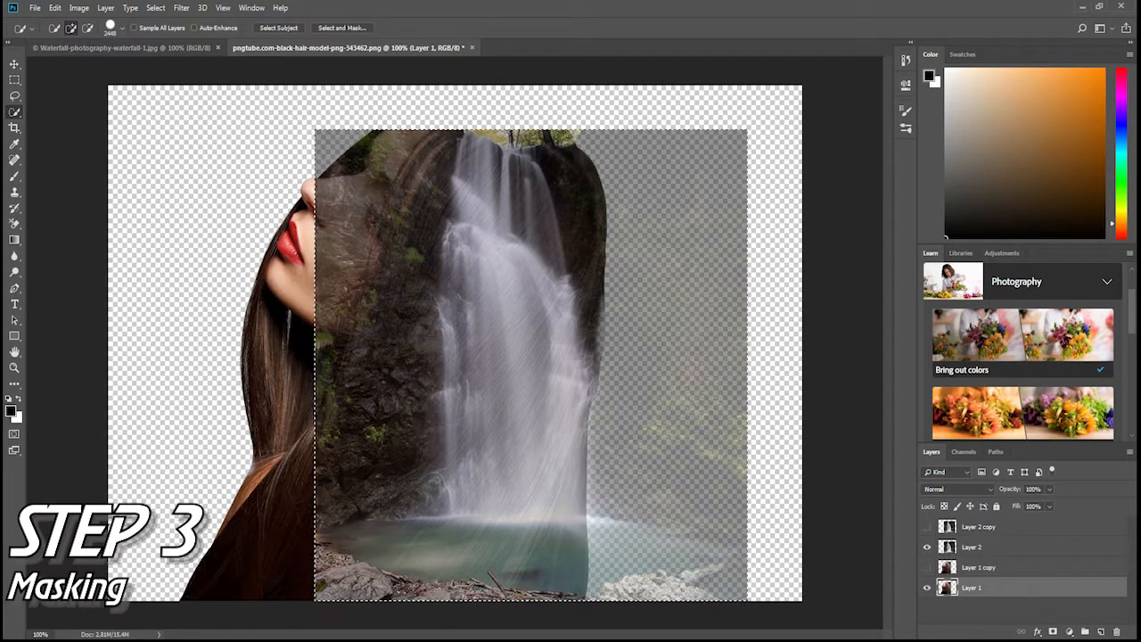
{"action": "left_click", "coordinate": [500, 366]}
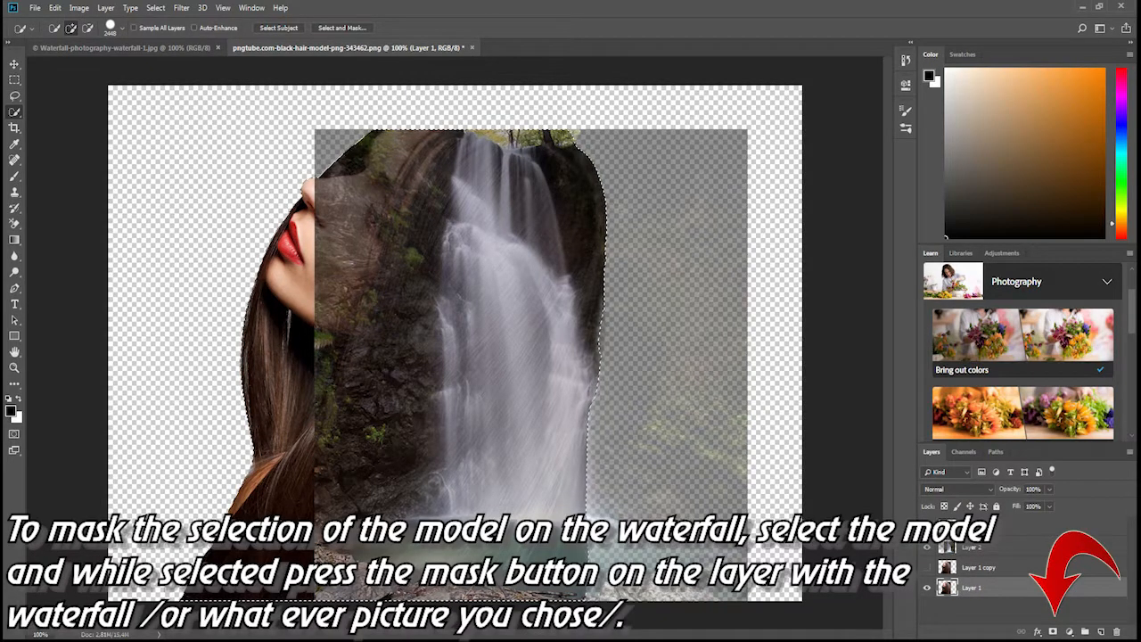
{"action": "left_click", "coordinate": [972, 547]}
{"action": "left_click", "coordinate": [1053, 631]}
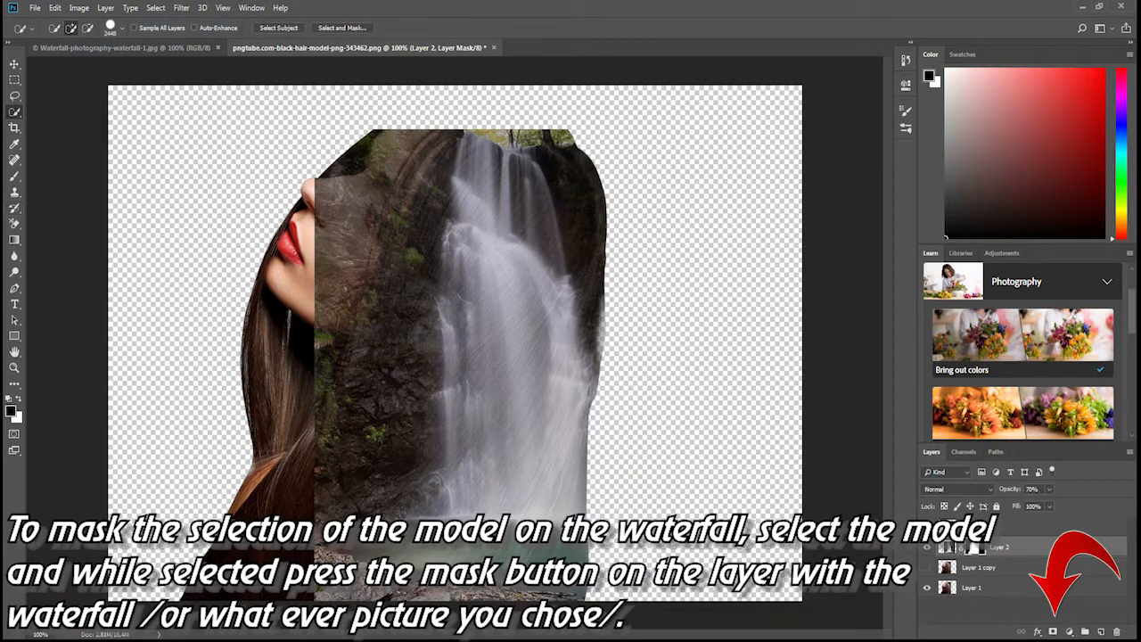
Paint black on Layer 2's mask to remove the waterfall from the model's face and front hair.
{"action": "left_click", "coordinate": [14, 177]}
{"action": "mouse_move", "coordinate": [309, 278]}
{"action": "left_mouse_down"}
{"action": "mouse_move", "coordinate": [339, 198]}
{"action": "mouse_move", "coordinate": [406, 114]}
{"action": "mouse_move", "coordinate": [297, 400]}
{"action": "mouse_move", "coordinate": [300, 212]}
{"action": "left_mouse_up"}
{"action": "mouse_move", "coordinate": [471, 133]}
{"action": "left_mouse_down"}
{"action": "mouse_move", "coordinate": [565, 138]}
{"action": "mouse_move", "coordinate": [455, 134]}
{"action": "mouse_move", "coordinate": [374, 295]}
{"action": "mouse_move", "coordinate": [329, 451]}
{"action": "mouse_move", "coordinate": [326, 595]}
{"action": "left_mouse_up"}
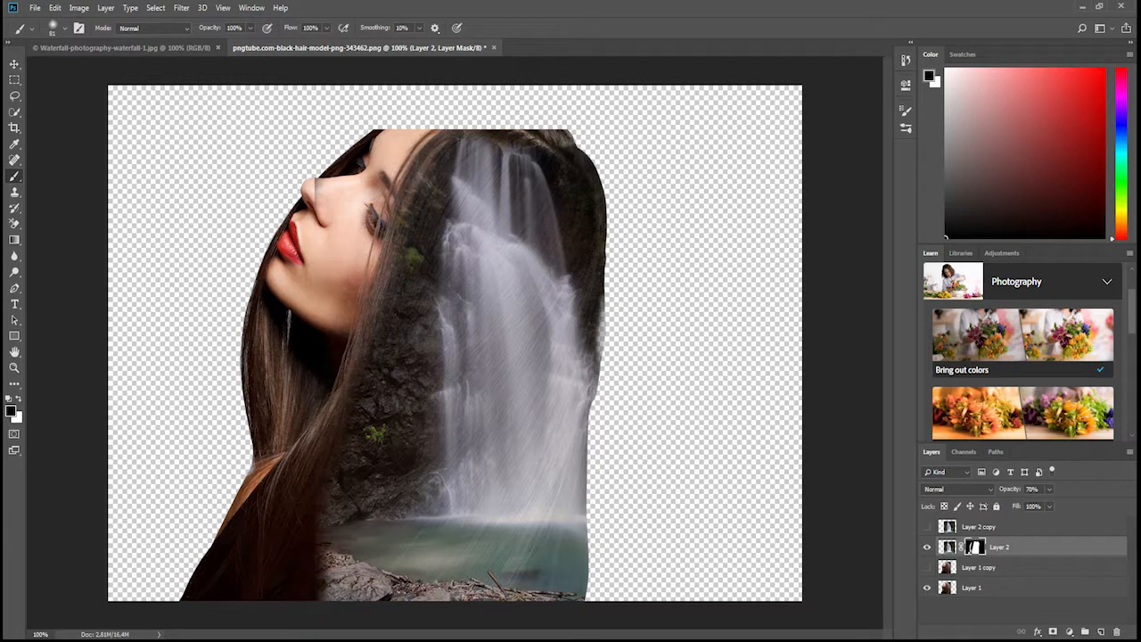
Set the brush to 130 px with 0% hardness and soften the mask where the waterfall meets the front hair.
{"action": "left_click", "coordinate": [58, 27]}
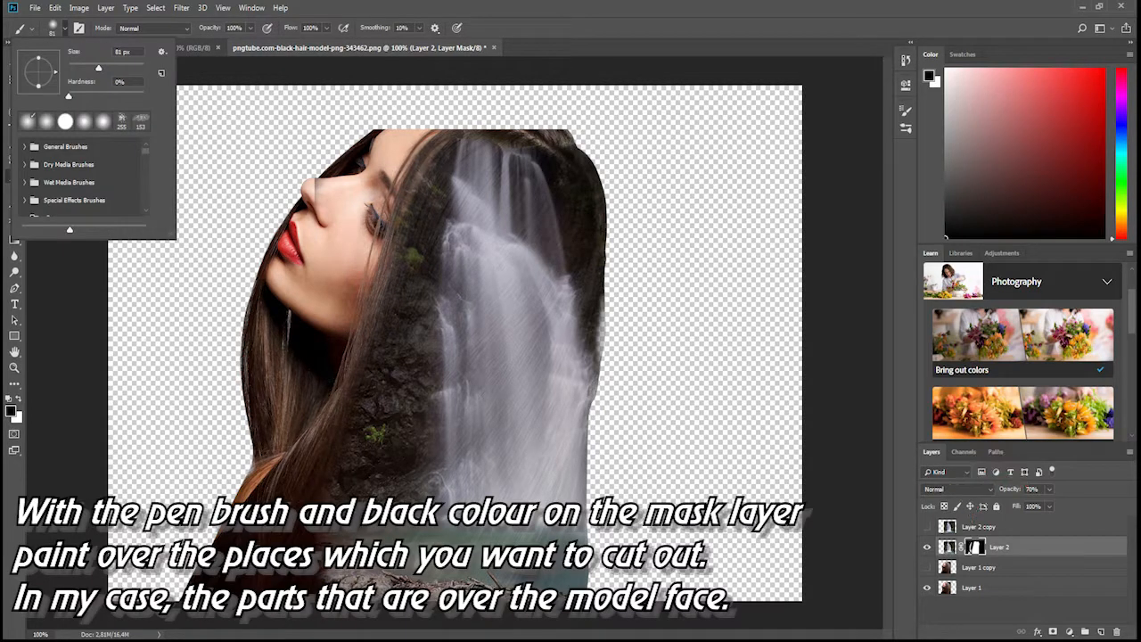
{"action": "left_click_drag", "start_coordinate": [98, 69], "coordinate": [111, 68]}
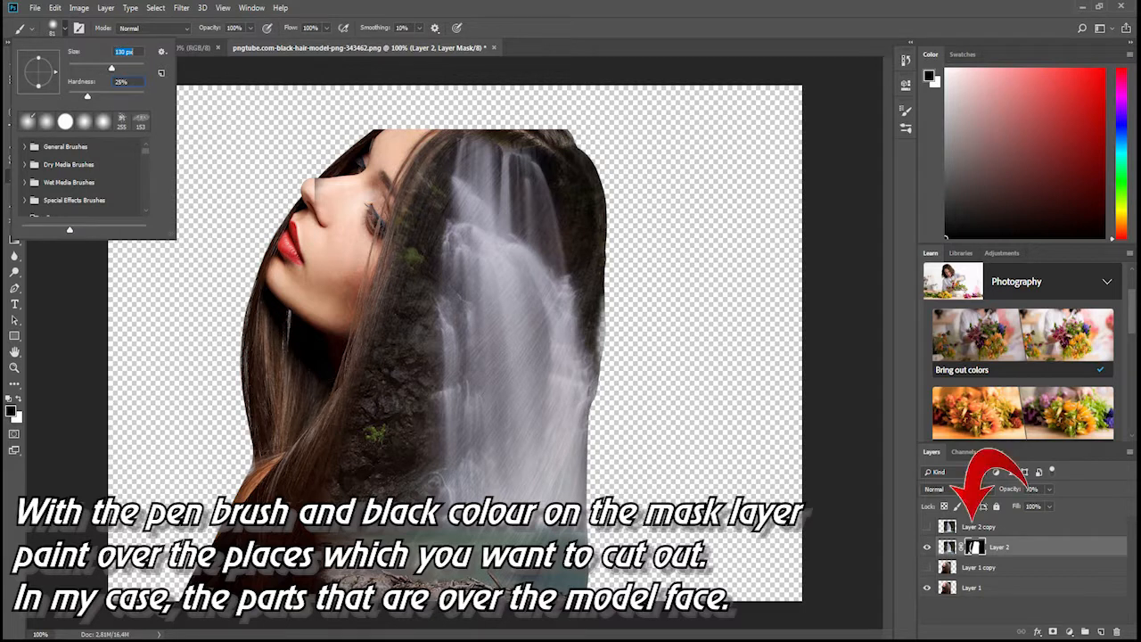
{"action": "key", "text": "Return"}
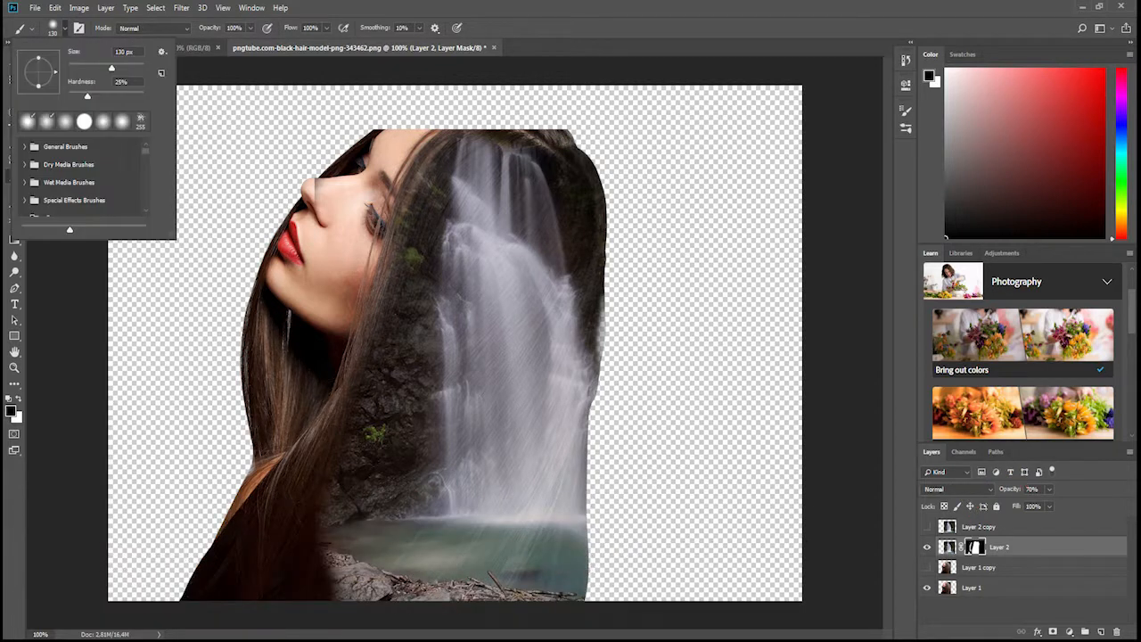
{"action": "left_click_drag", "start_coordinate": [88, 95], "coordinate": [69, 95]}
{"action": "key", "text": "Return"}
{"action": "left_click_drag", "start_coordinate": [346, 278], "coordinate": [444, 144]}
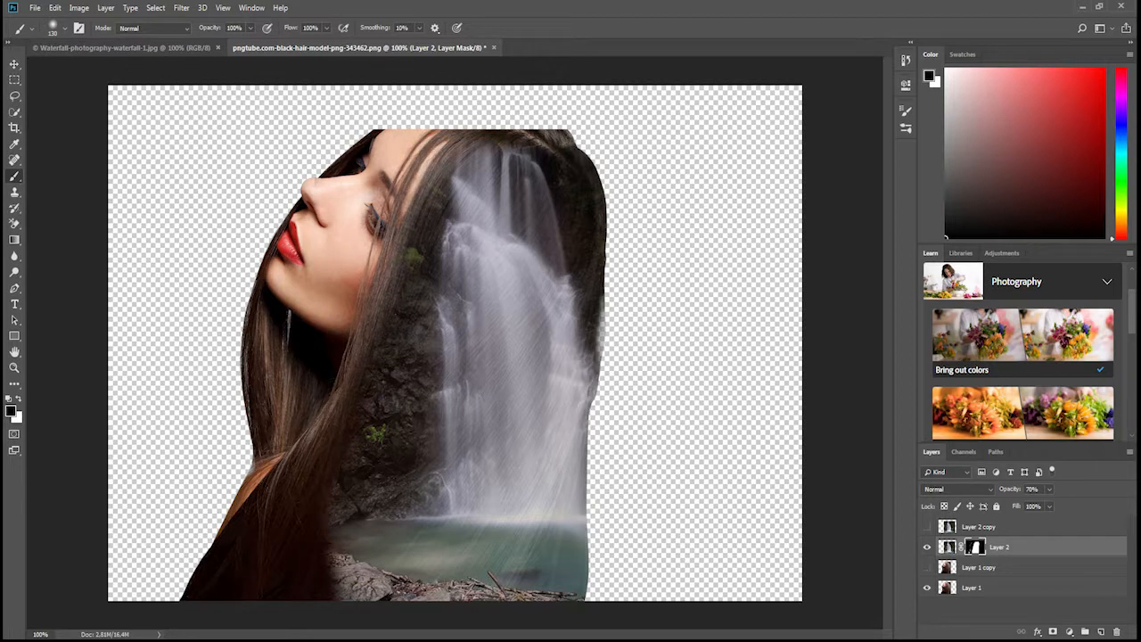
Using Layer 2 copy as a temporary visible guide, paint white on Layer 2's mask to reveal the pool and rocks beyond the hair.
{"action": "left_click", "coordinate": [927, 526]}
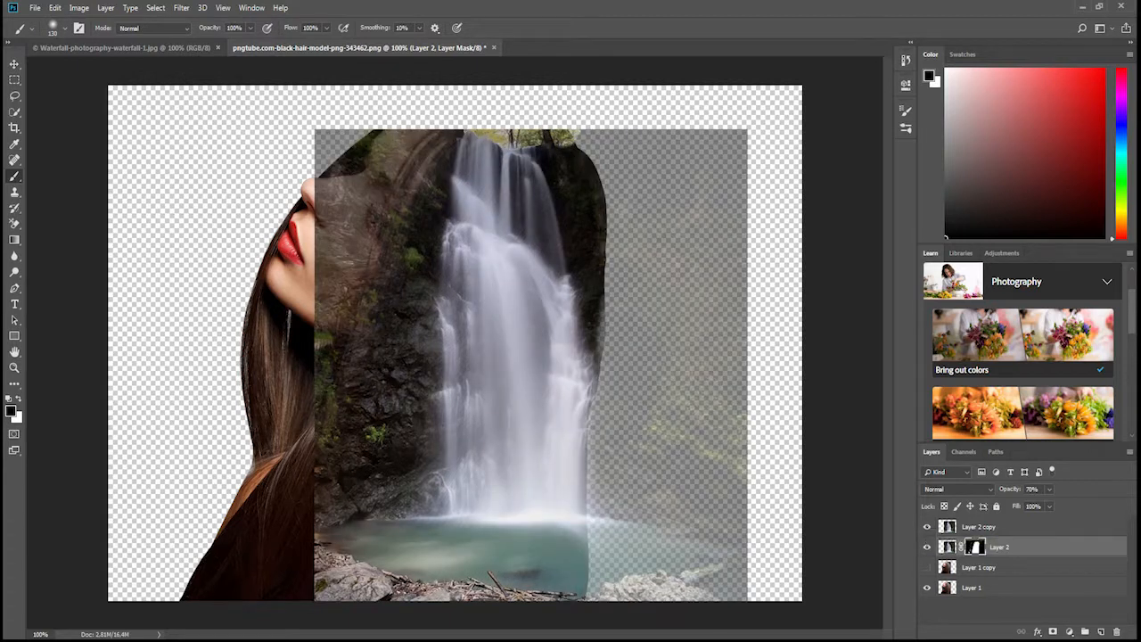
{"action": "left_click", "coordinate": [64, 28]}
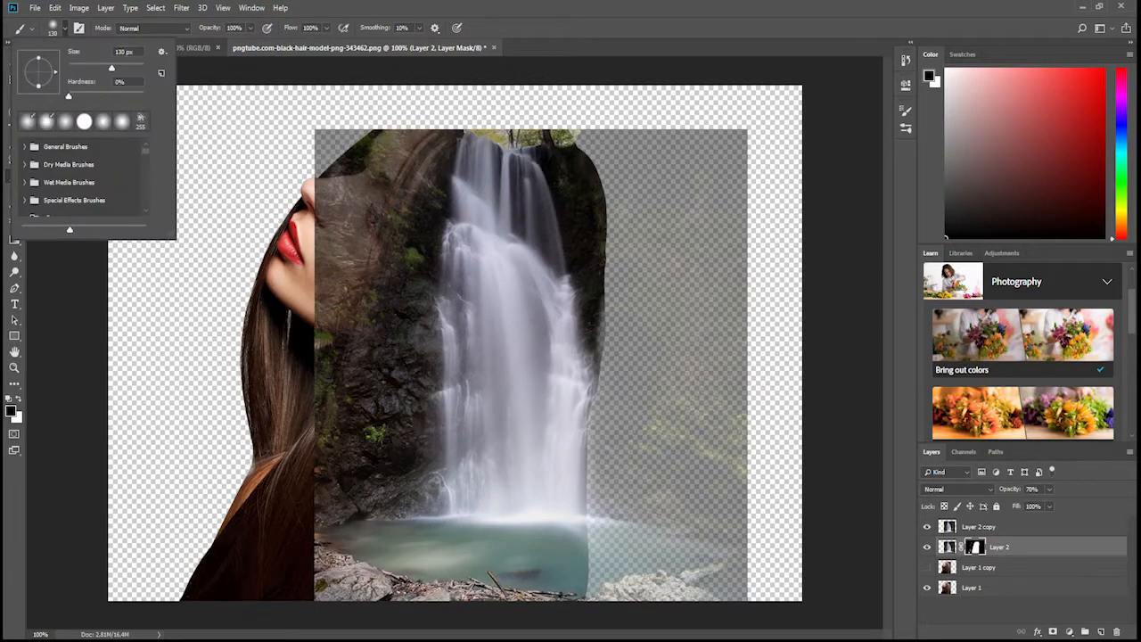
{"action": "left_click", "coordinate": [64, 29]}
{"action": "key", "text": "x"}
{"action": "mouse_move", "coordinate": [599, 567]}
{"action": "left_mouse_down"}
{"action": "mouse_move", "coordinate": [686, 548]}
{"action": "mouse_move", "coordinate": [611, 518]}
{"action": "mouse_move", "coordinate": [593, 427]}
{"action": "mouse_move", "coordinate": [651, 499]}
{"action": "mouse_move", "coordinate": [678, 562]}
{"action": "mouse_move", "coordinate": [660, 584]}
{"action": "mouse_move", "coordinate": [691, 535]}
{"action": "mouse_move", "coordinate": [713, 540]}
{"action": "left_mouse_up"}
{"action": "left_click_drag", "start_coordinate": [659, 489], "coordinate": [643, 481]}
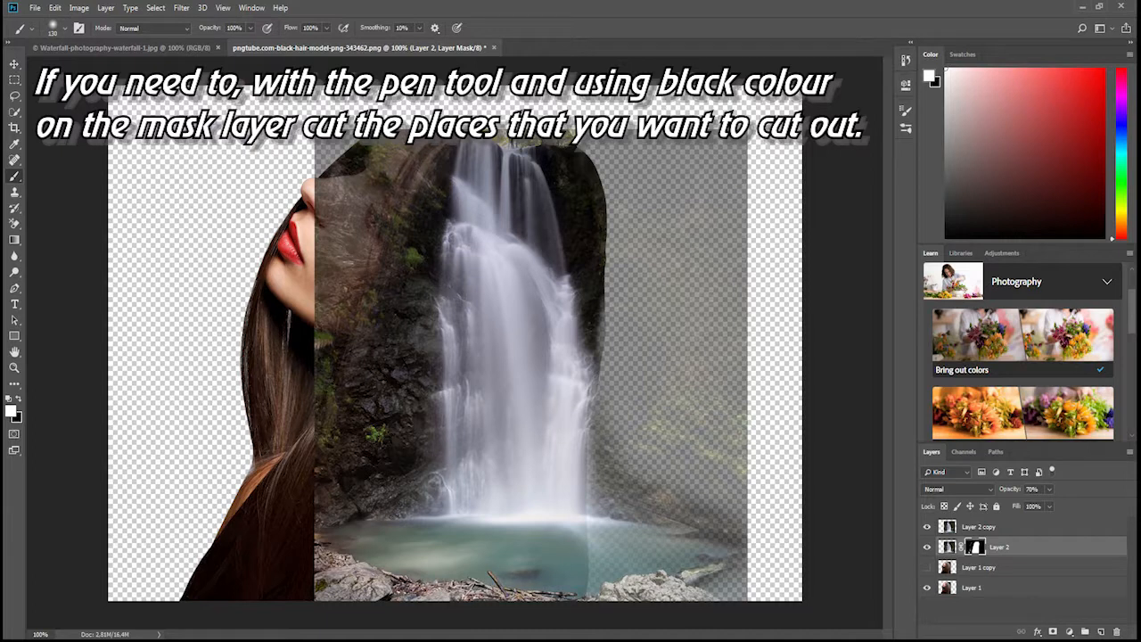
{"action": "left_click", "coordinate": [927, 526]}
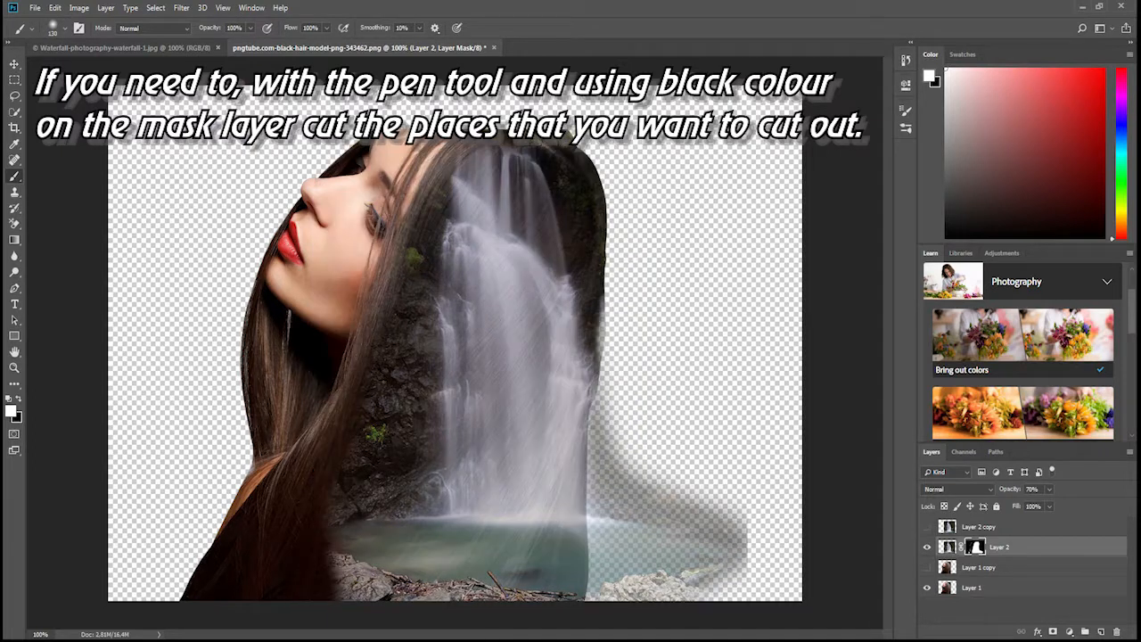
Set Layer 2's opacity to 100% and paint black on its mask to trim the outer edge of the revealed pool and rocks.
{"action": "left_click", "coordinate": [1050, 488]}
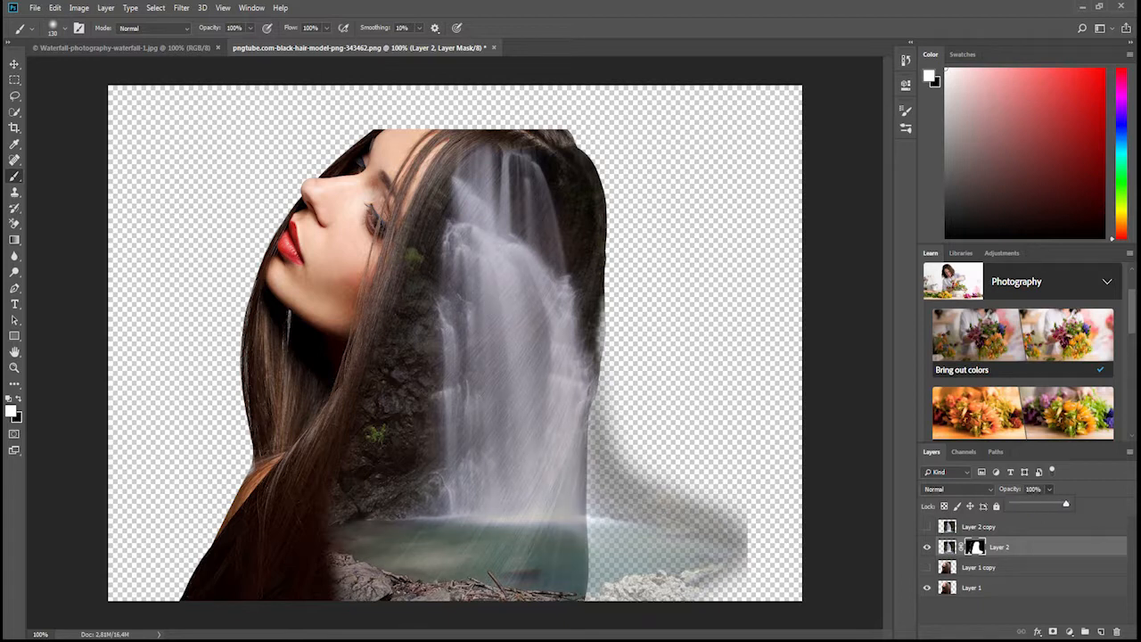
{"action": "left_click_drag", "start_coordinate": [1050, 504], "coordinate": [1066, 504]}
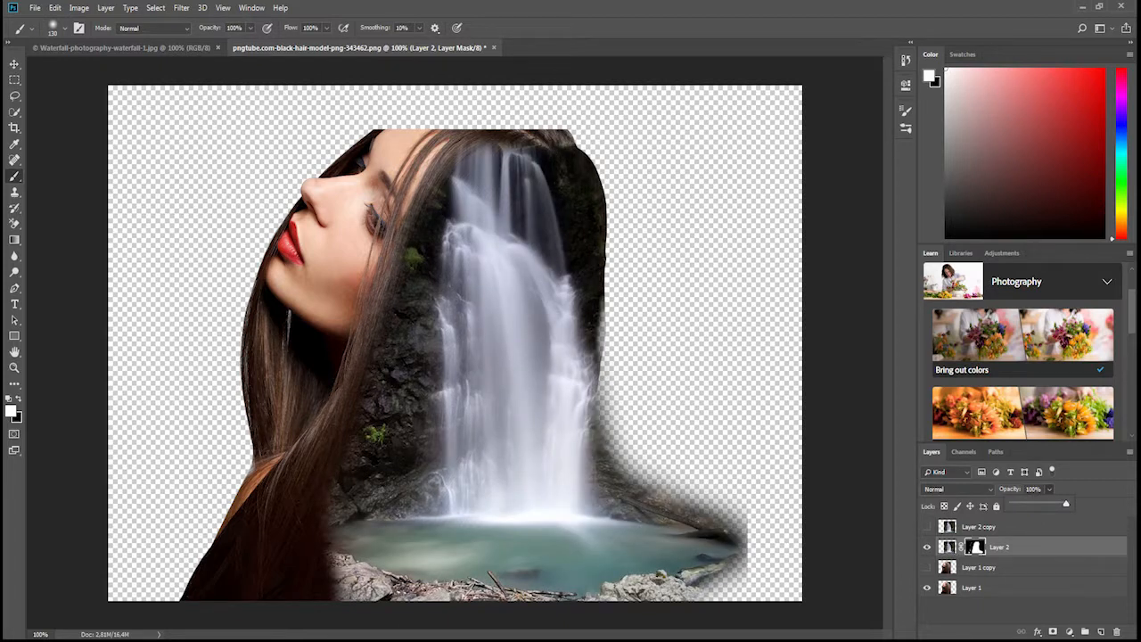
{"action": "key", "text": "x"}
{"action": "mouse_move", "coordinate": [724, 580]}
{"action": "left_mouse_down"}
{"action": "mouse_move", "coordinate": [722, 535]}
{"action": "mouse_move", "coordinate": [644, 455]}
{"action": "left_mouse_up"}
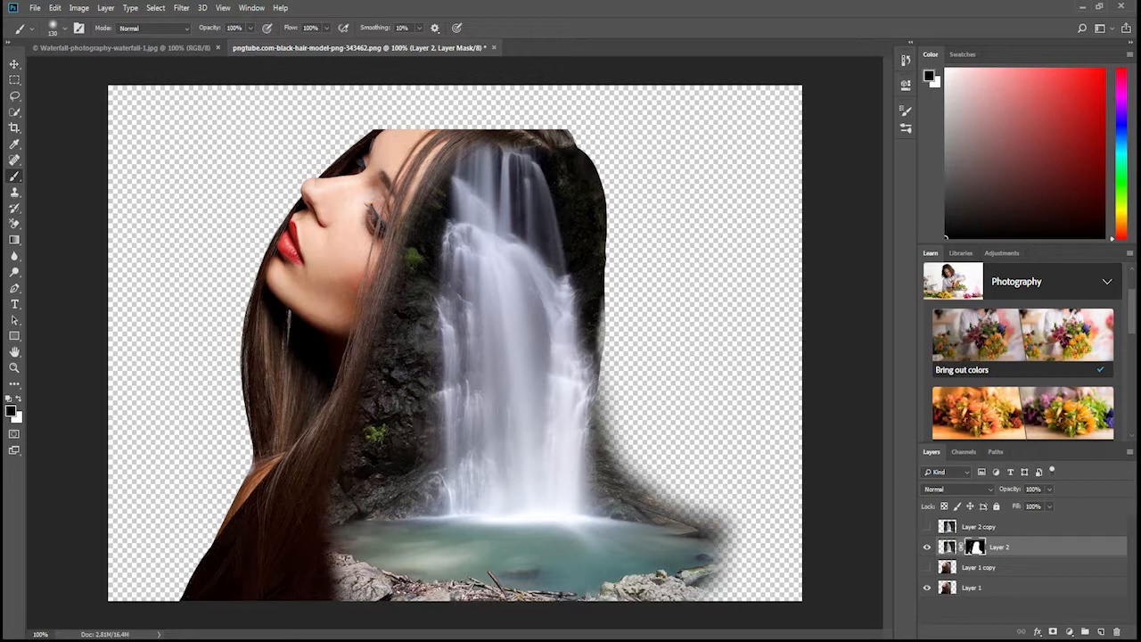
Try painting white on Layer 2's mask beside the back of the hair, and undo the stroke.
{"action": "key", "text": "v"}
{"action": "left_click_drag", "start_coordinate": [500, 248], "coordinate": [499, 248]}
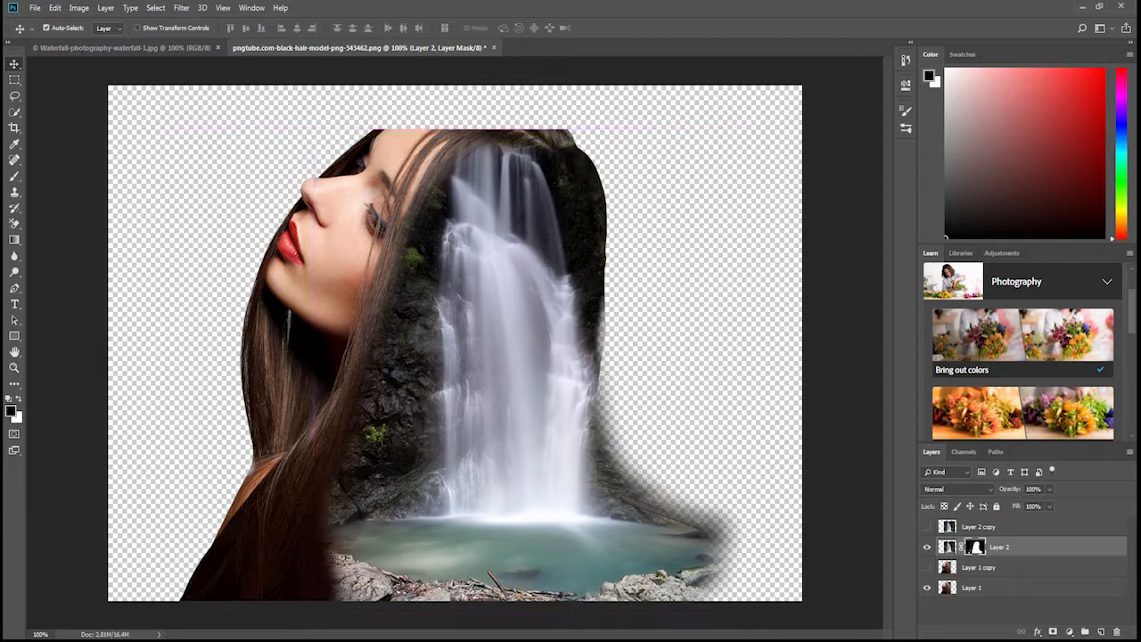
{"action": "key", "text": "x"}
{"action": "key", "text": "b"}
{"action": "left_click_drag", "start_coordinate": [635, 352], "coordinate": [632, 333]}
{"action": "key", "text": "ctrl+z"}
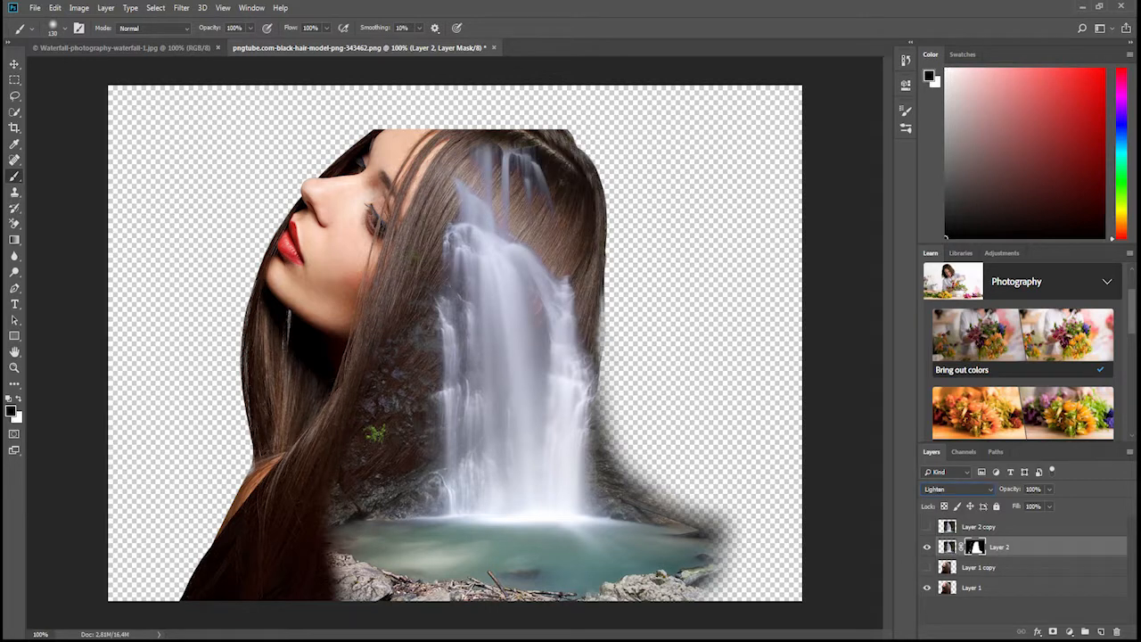
Preview different blend modes on Layer 2, including Darker Color, and return it to Normal.
{"action": "key", "text": "Up"}
{"action": "key", "text": "Up"}
{"action": "key", "text": "Up"}
{"action": "key", "text": "Up"}
{"action": "key", "text": "Up"}
{"action": "key", "text": "Up"}
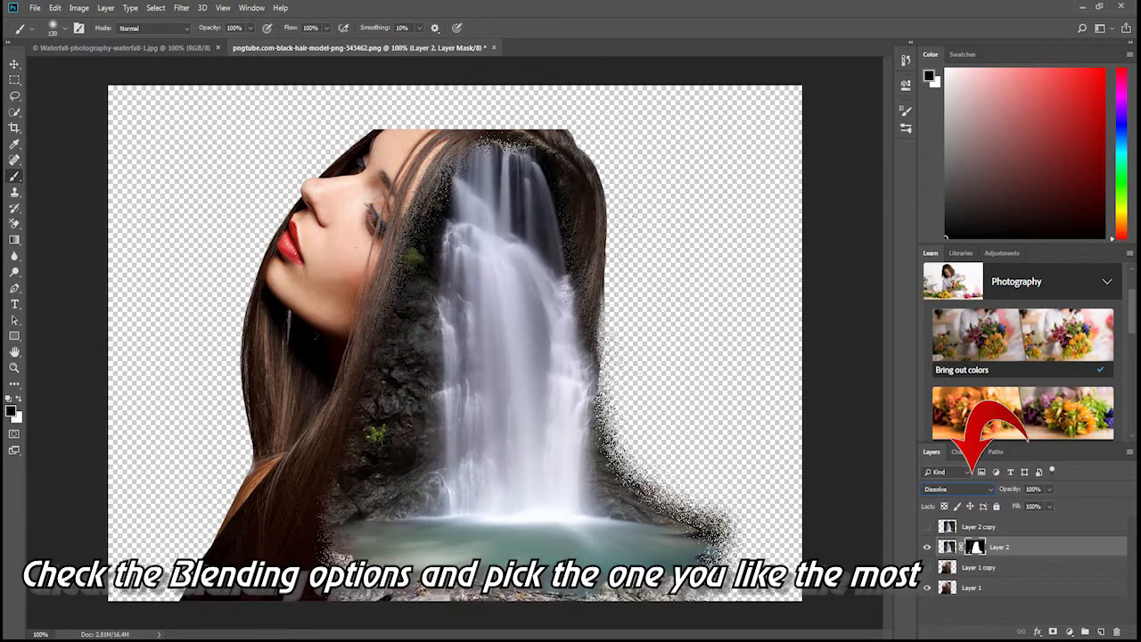
{"action": "key", "text": "Up"}
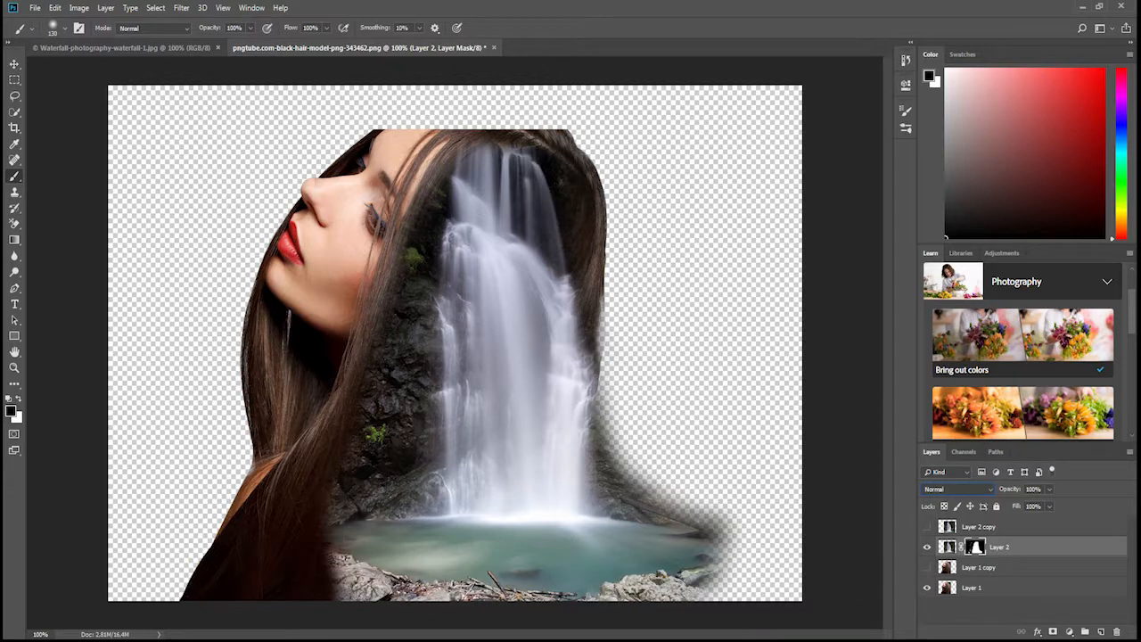
Paint white on Layer 2's mask along the hair below the chin to reveal more of the rocks and pool edge.
{"action": "key", "text": "x"}
{"action": "mouse_move", "coordinate": [319, 496]}
{"action": "left_mouse_down"}
{"action": "mouse_move", "coordinate": [327, 442]}
{"action": "mouse_move", "coordinate": [378, 311]}
{"action": "left_mouse_up"}
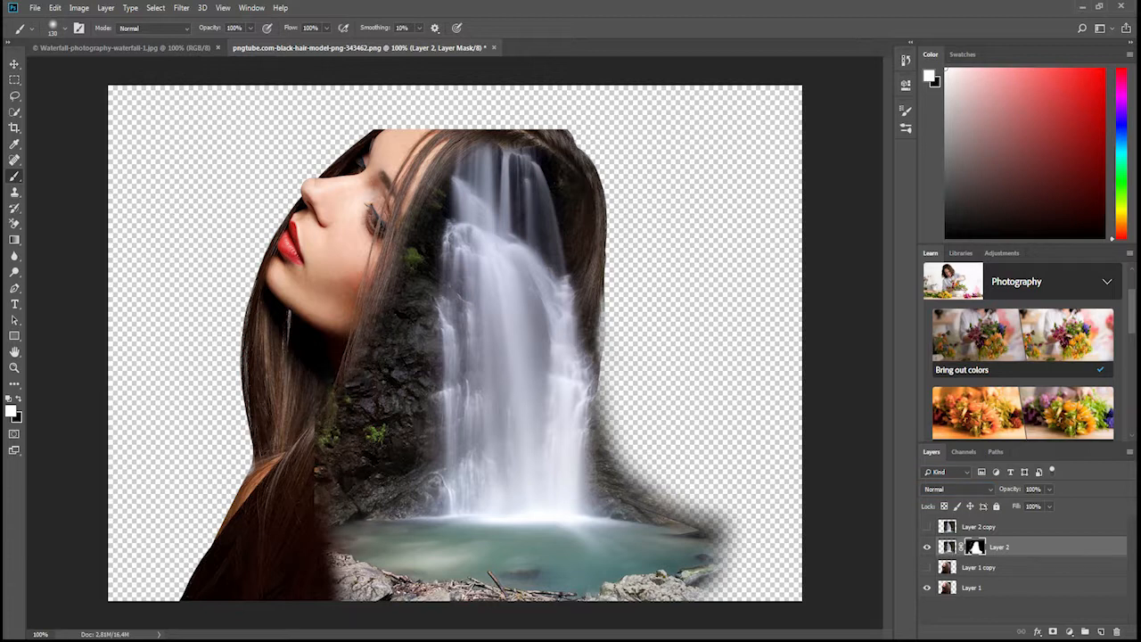
{"action": "key", "text": "x"}
{"action": "key", "text": "x"}
{"action": "left_click_drag", "start_coordinate": [330, 558], "coordinate": [321, 585]}
{"action": "key", "text": "x"}
Enlarge the soft brush to 338 px and paint black on Layer 2's mask to fade the rocks into the shoulder hair.
{"action": "left_click", "coordinate": [64, 29]}
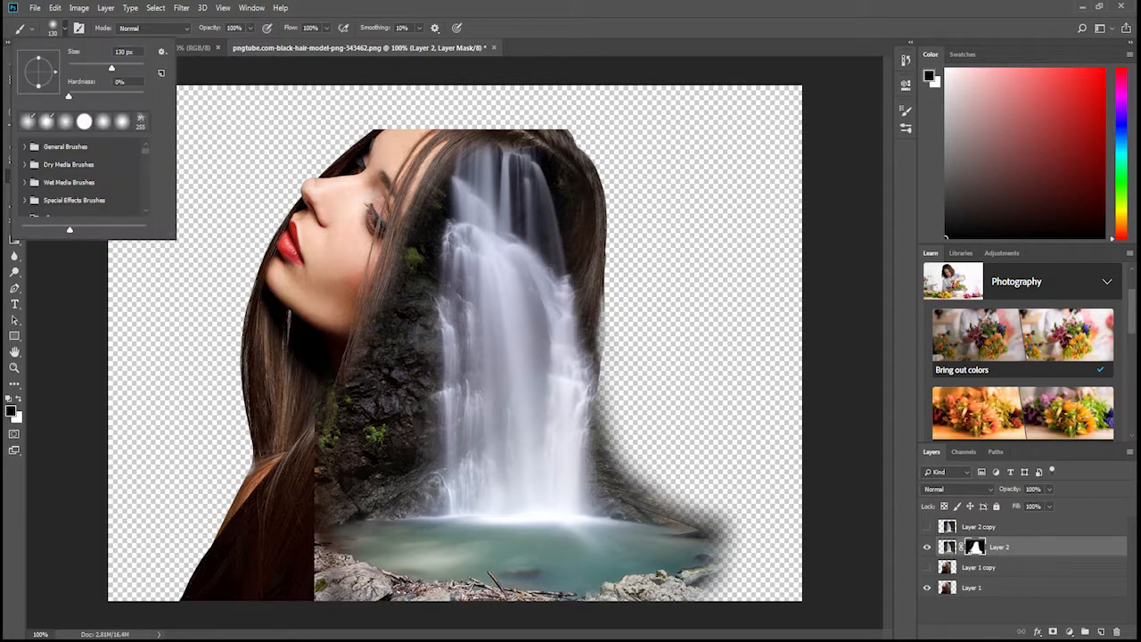
{"action": "left_click_drag", "start_coordinate": [111, 68], "coordinate": [131, 67]}
{"action": "mouse_move", "coordinate": [261, 451]}
{"action": "left_mouse_down"}
{"action": "mouse_move", "coordinate": [275, 366]}
{"action": "mouse_move", "coordinate": [254, 571]}
{"action": "mouse_move", "coordinate": [272, 584]}
{"action": "left_mouse_up"}
Reposition the waterfall layer over the hair and scale it to about 110% width and 108% height.
{"action": "key", "text": "v"}
{"action": "left_click_drag", "start_coordinate": [512, 287], "coordinate": [490, 304]}
{"action": "key", "text": "ctrl+t"}
{"action": "left_click_drag", "start_coordinate": [733, 140], "coordinate": [775, 102]}
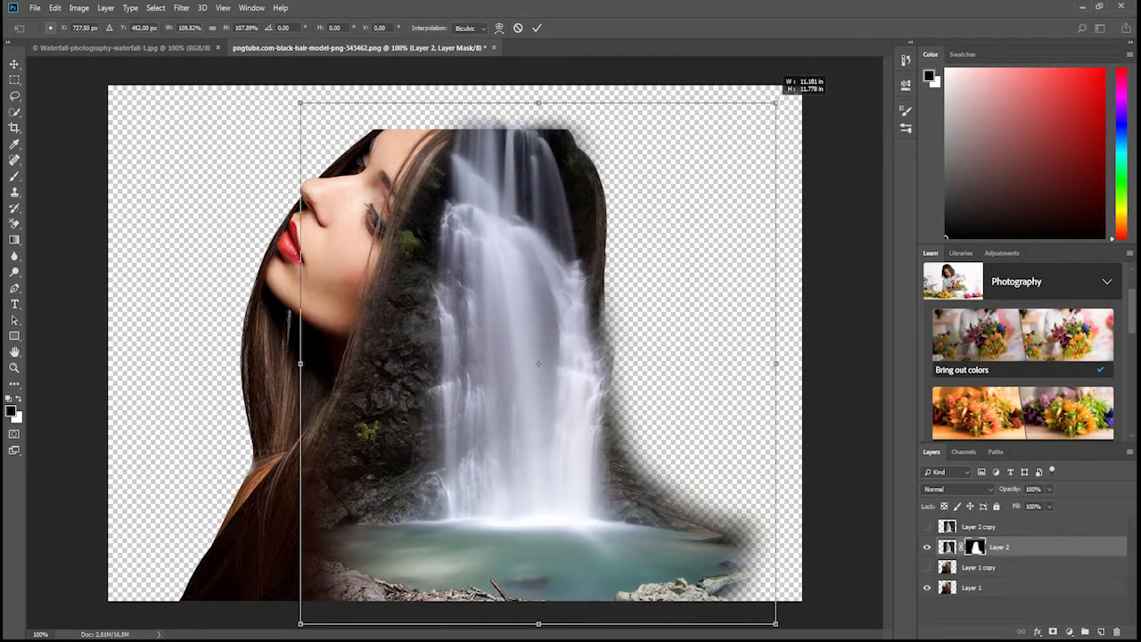
{"action": "key", "text": "Return"}
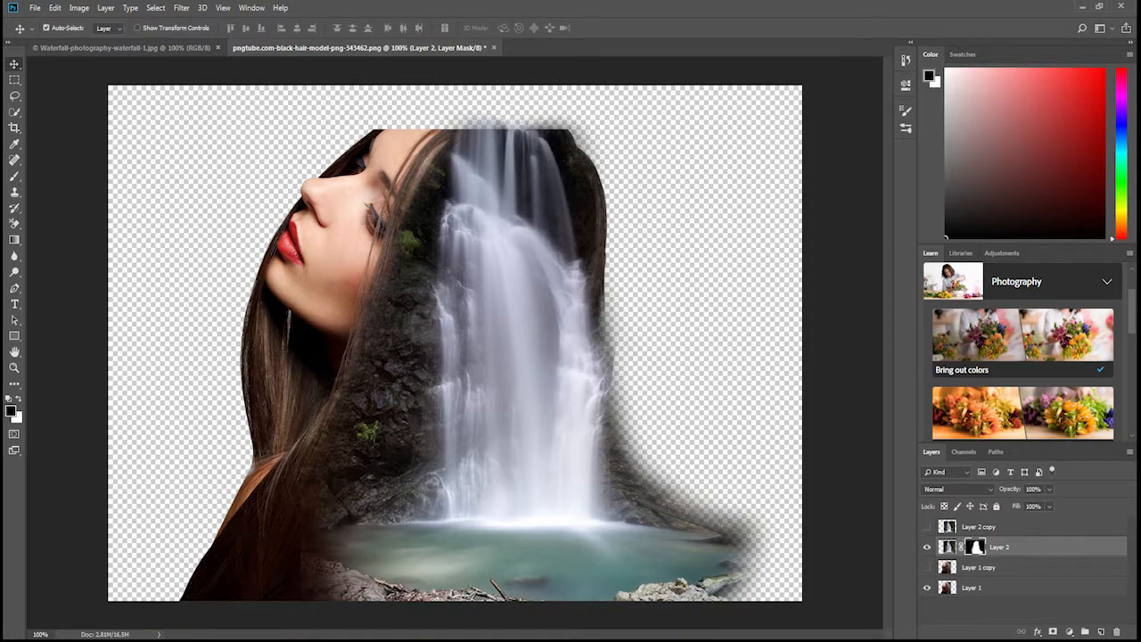
Paint black on Layer 2's mask above the head to fade the waterfall spilling past the hair.
{"action": "key", "text": "b"}
{"action": "left_click_drag", "start_coordinate": [599, 88], "coordinate": [486, 76]}
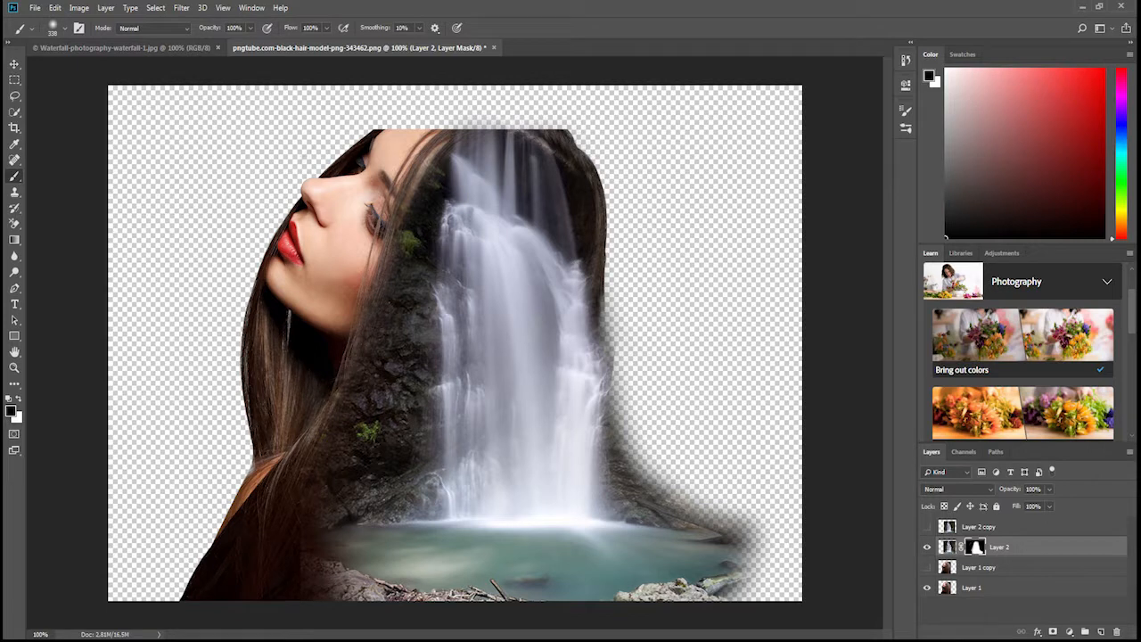
{"action": "left_click", "coordinate": [1049, 490]}
{"action": "mouse_move", "coordinate": [1048, 520]}
{"action": "left_mouse_down"}
{"action": "mouse_move", "coordinate": [1033, 520]}
{"action": "mouse_move", "coordinate": [1048, 520]}
{"action": "left_mouse_up"}
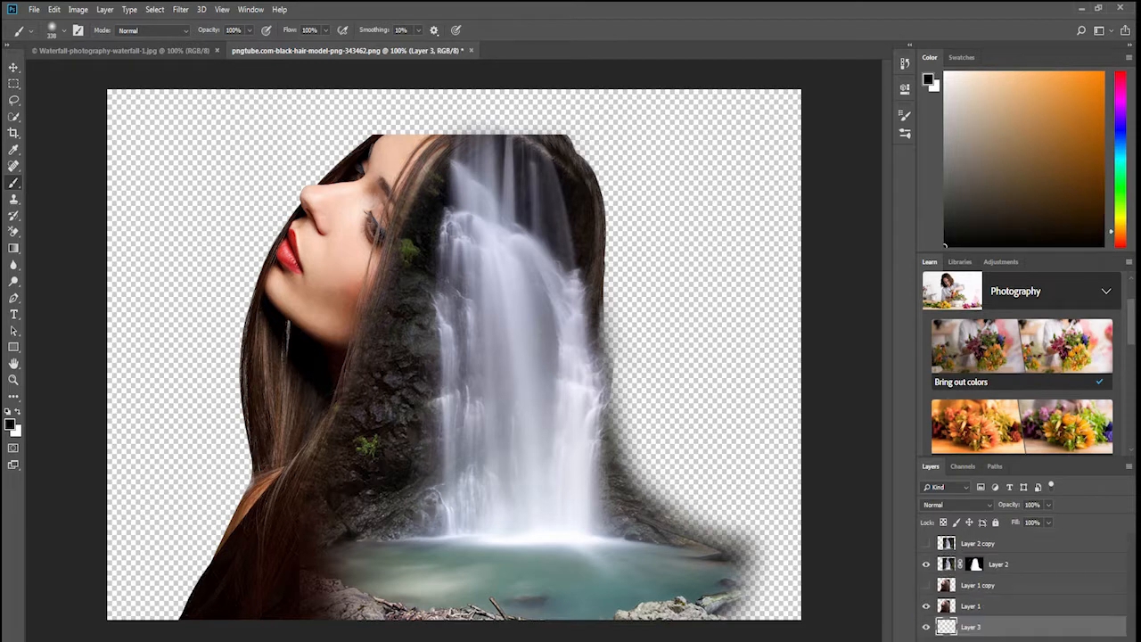
Fill the empty bottom layer, Layer 3, with a pale peach color at 100% opacity in Normal mode.
{"action": "left_click", "coordinate": [54, 10]}
{"action": "left_click", "coordinate": [67, 207]}
{"action": "left_click", "coordinate": [545, 163]}
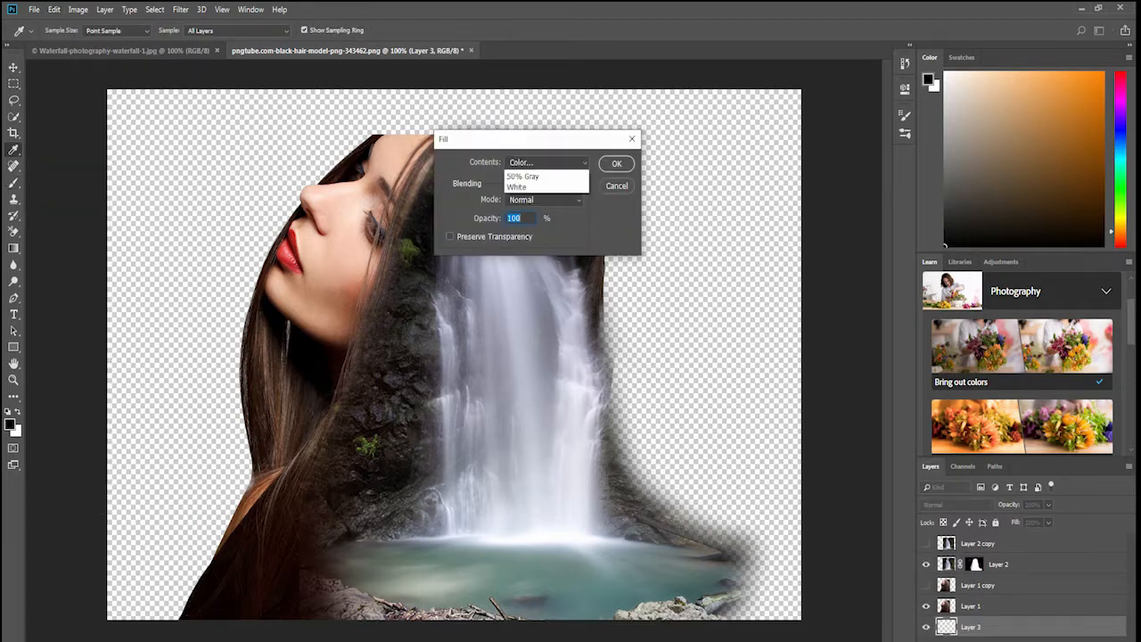
{"action": "left_click", "coordinate": [535, 194]}
{"action": "left_click", "coordinate": [535, 269]}
{"action": "left_click", "coordinate": [642, 125]}
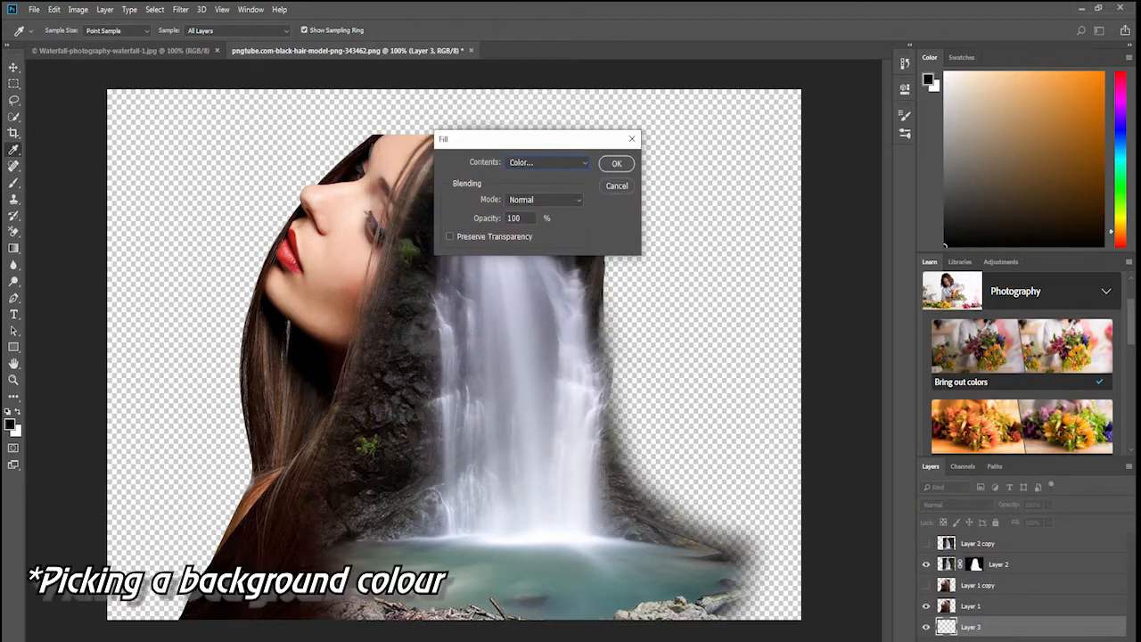
{"action": "key", "text": "Return"}
Paint black on Layer 2's mask to clean up the area behind the hair, above the head and over the front hair.
{"action": "key", "text": "b"}
{"action": "left_click", "coordinate": [975, 564]}
{"action": "mouse_move", "coordinate": [686, 401]}
{"action": "left_mouse_down"}
{"action": "mouse_move", "coordinate": [749, 473]}
{"action": "mouse_move", "coordinate": [682, 410]}
{"action": "mouse_move", "coordinate": [682, 357]}
{"action": "left_mouse_up"}
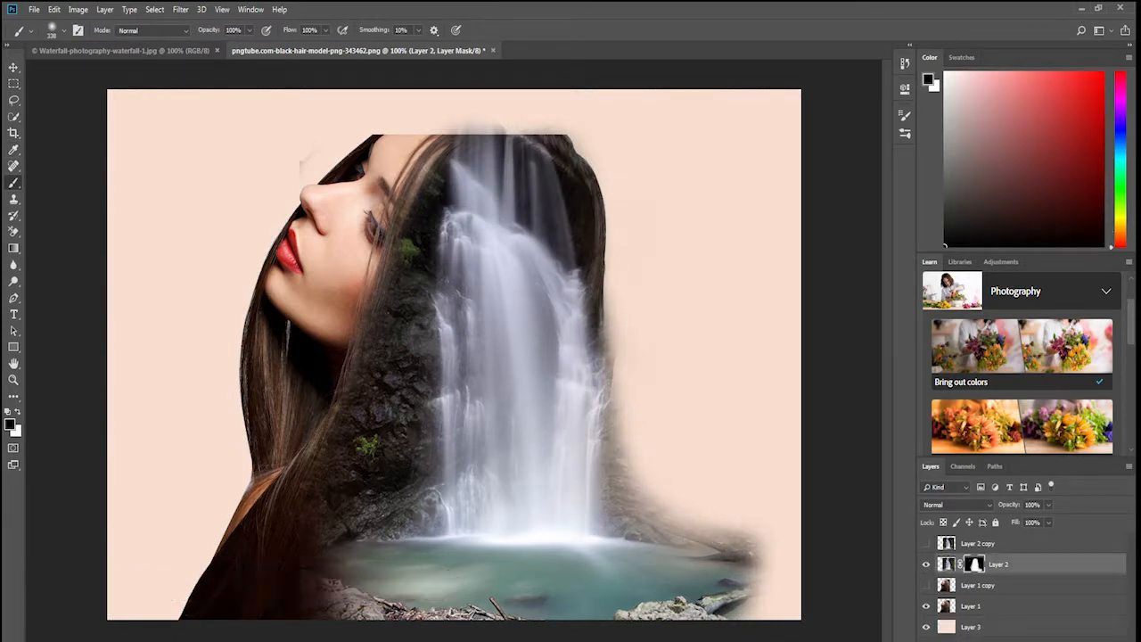
{"action": "mouse_move", "coordinate": [611, 76]}
{"action": "left_mouse_down"}
{"action": "mouse_move", "coordinate": [490, 67]}
{"action": "mouse_move", "coordinate": [432, 84]}
{"action": "left_mouse_up"}
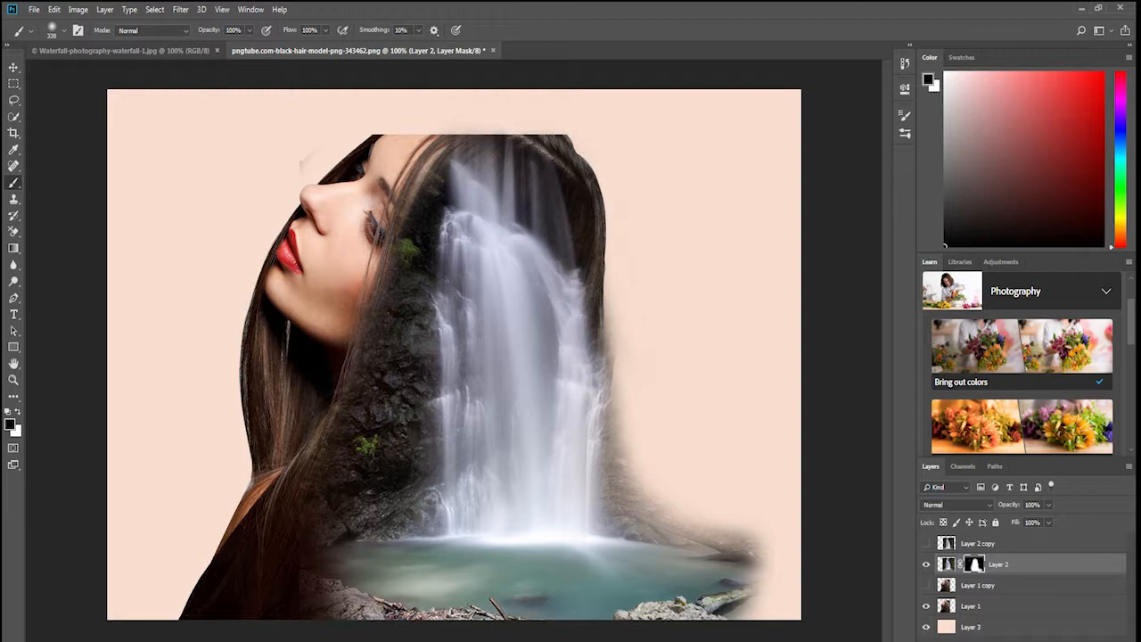
{"action": "left_click_drag", "start_coordinate": [343, 219], "coordinate": [337, 276]}
{"action": "left_click_drag", "start_coordinate": [283, 405], "coordinate": [283, 446]}
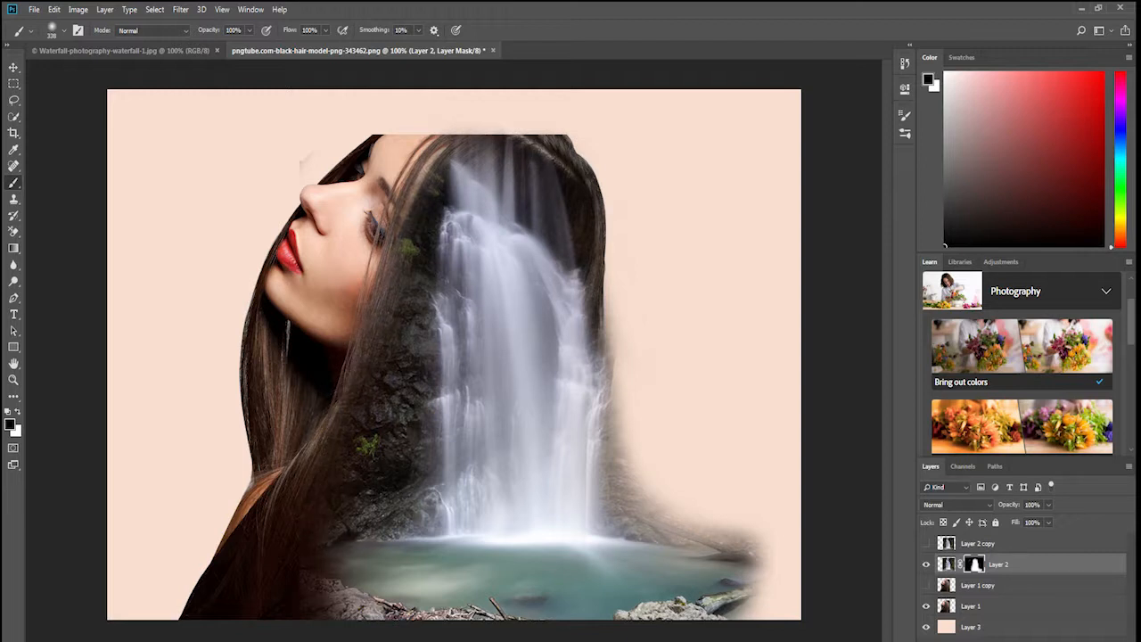
Lower Layer 2's opacity to 82% and desaturate the waterfall image.
{"action": "left_click", "coordinate": [1049, 504]}
{"action": "mouse_move", "coordinate": [1050, 520]}
{"action": "left_mouse_down"}
{"action": "mouse_move", "coordinate": [1017, 520]}
{"action": "mouse_move", "coordinate": [1040, 520]}
{"action": "left_mouse_up"}
{"action": "left_click", "coordinate": [78, 9]}
{"action": "mouse_move", "coordinate": [134, 43]}
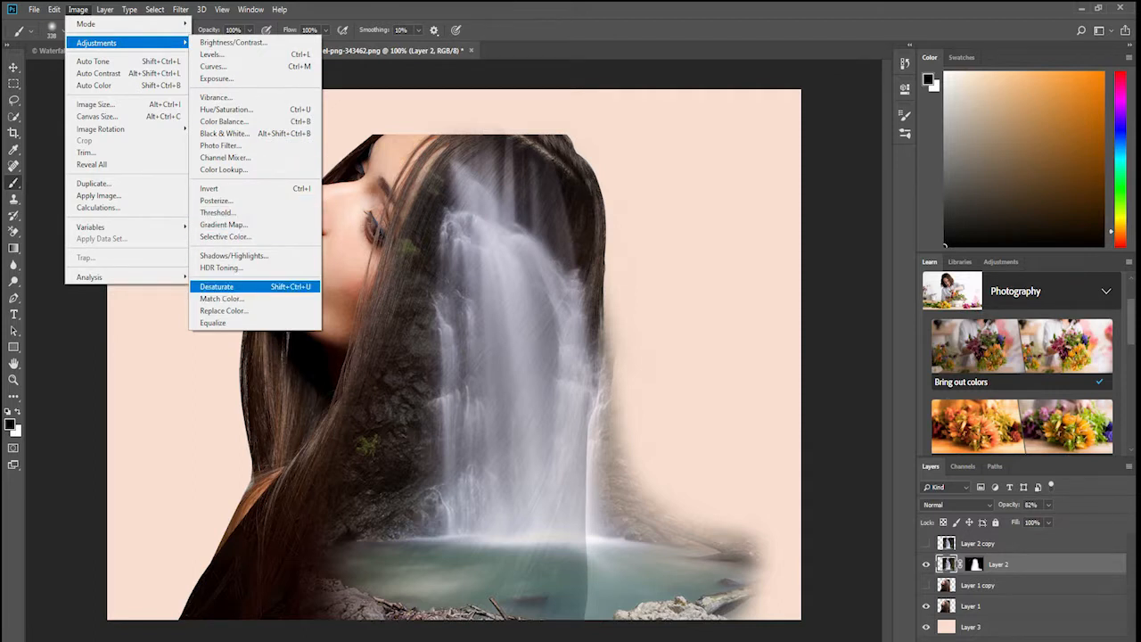
{"action": "left_click", "coordinate": [216, 286]}
Desaturate the model image on Layer 1.
{"action": "left_click", "coordinate": [998, 606]}
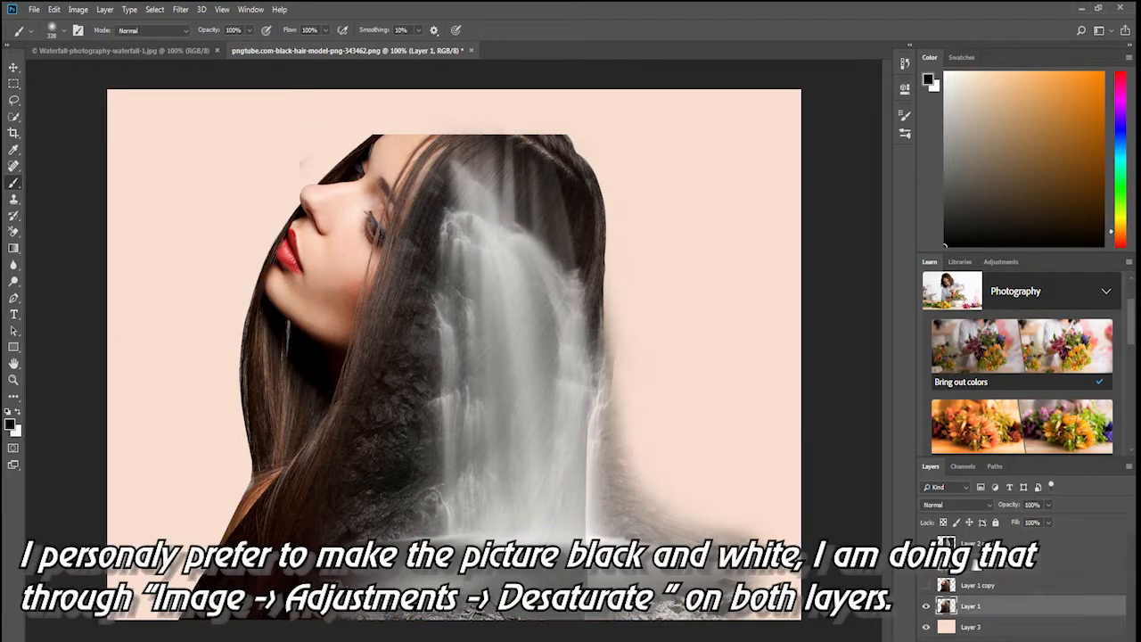
{"action": "left_click", "coordinate": [78, 9]}
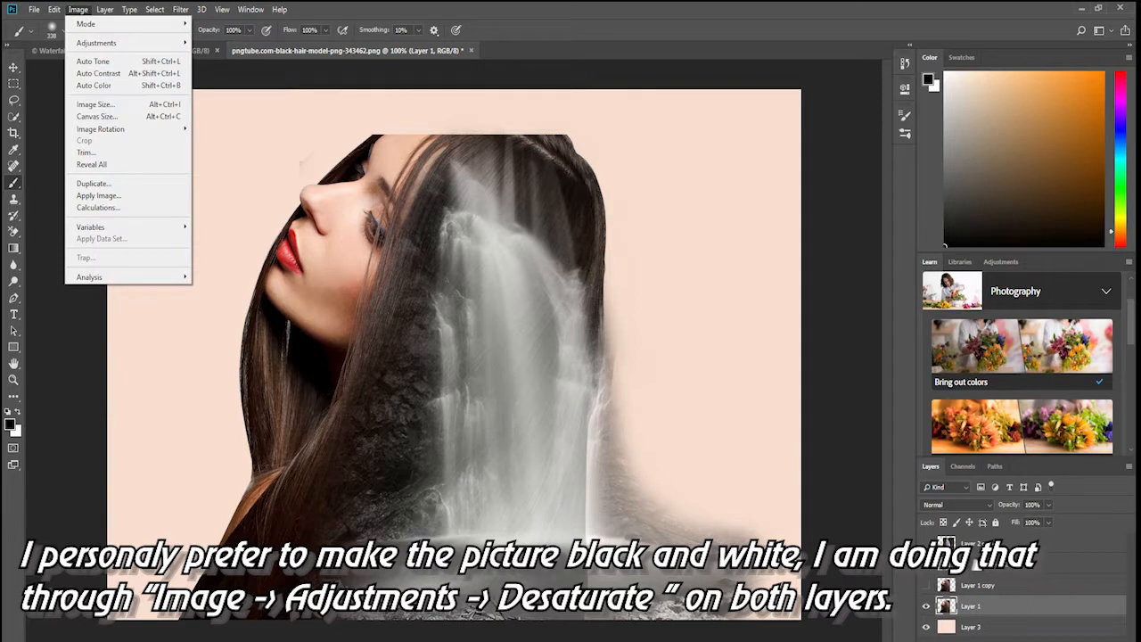
{"action": "mouse_move", "coordinate": [97, 42]}
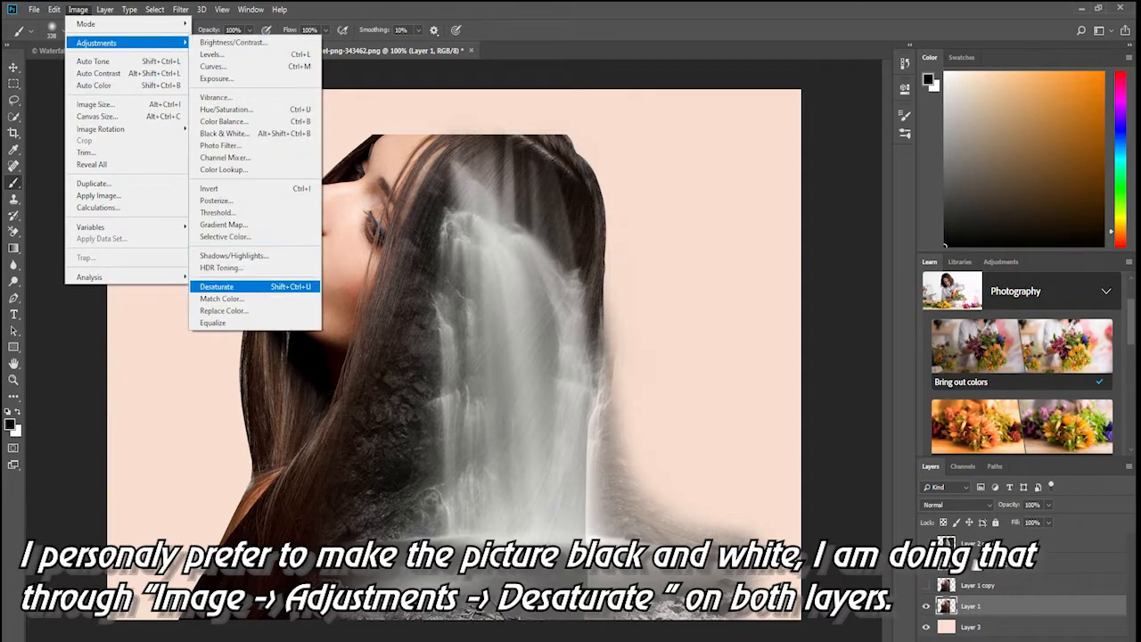
{"action": "left_click", "coordinate": [223, 287]}
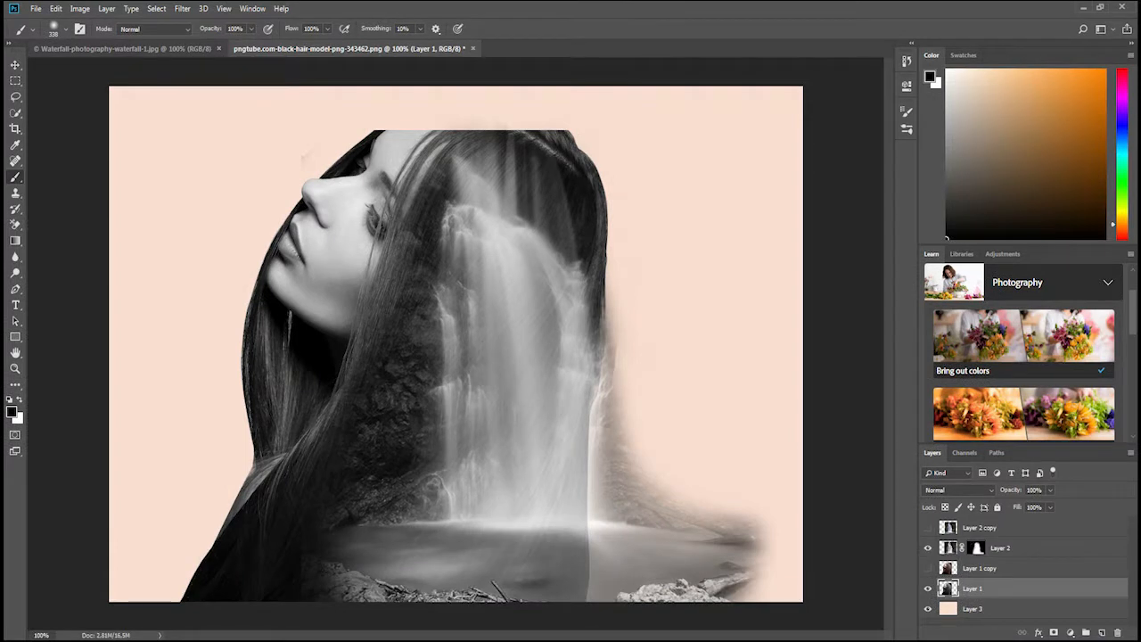
Refill the background layer, Layer 3, with the light gray color #dfd9d6.
{"action": "left_click", "coordinate": [976, 548]}
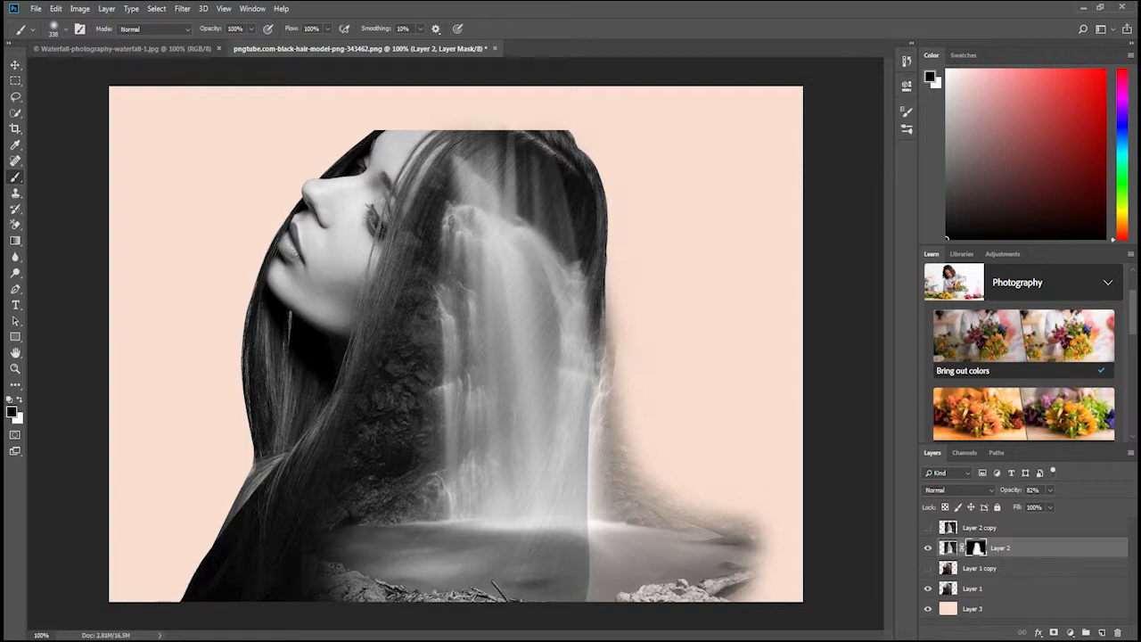
{"action": "left_click", "coordinate": [973, 609]}
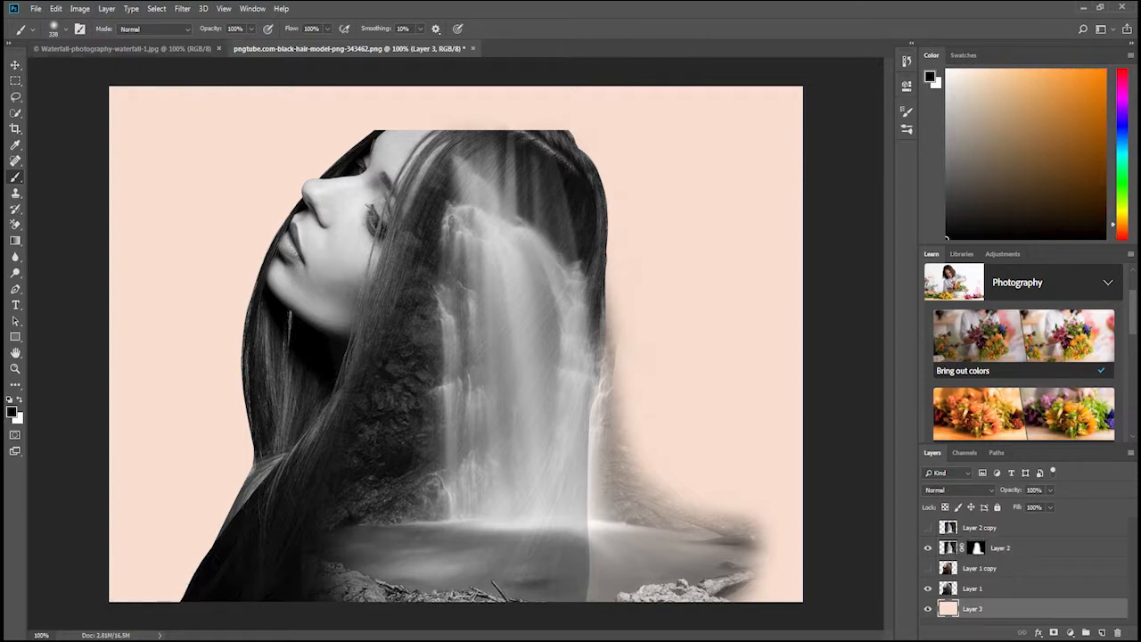
{"action": "left_click", "coordinate": [55, 9]}
{"action": "left_click", "coordinate": [64, 201]}
{"action": "left_click", "coordinate": [535, 155]}
{"action": "left_click", "coordinate": [534, 183]}
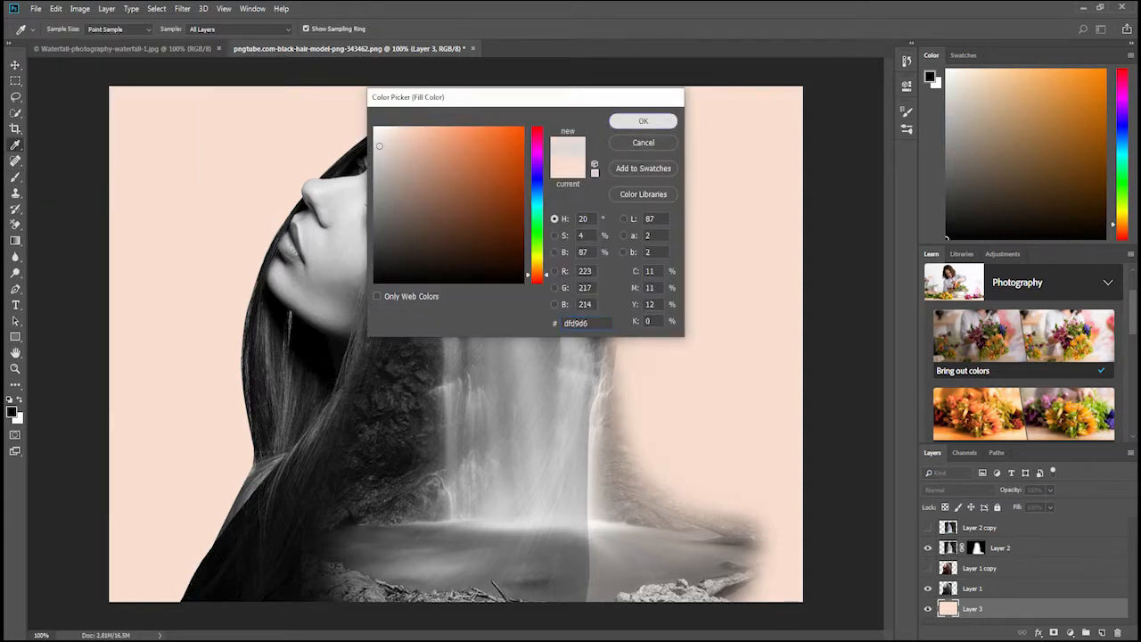
{"action": "left_click", "coordinate": [643, 120]}
{"action": "key", "text": "Return"}
{"action": "key", "text": "b"}
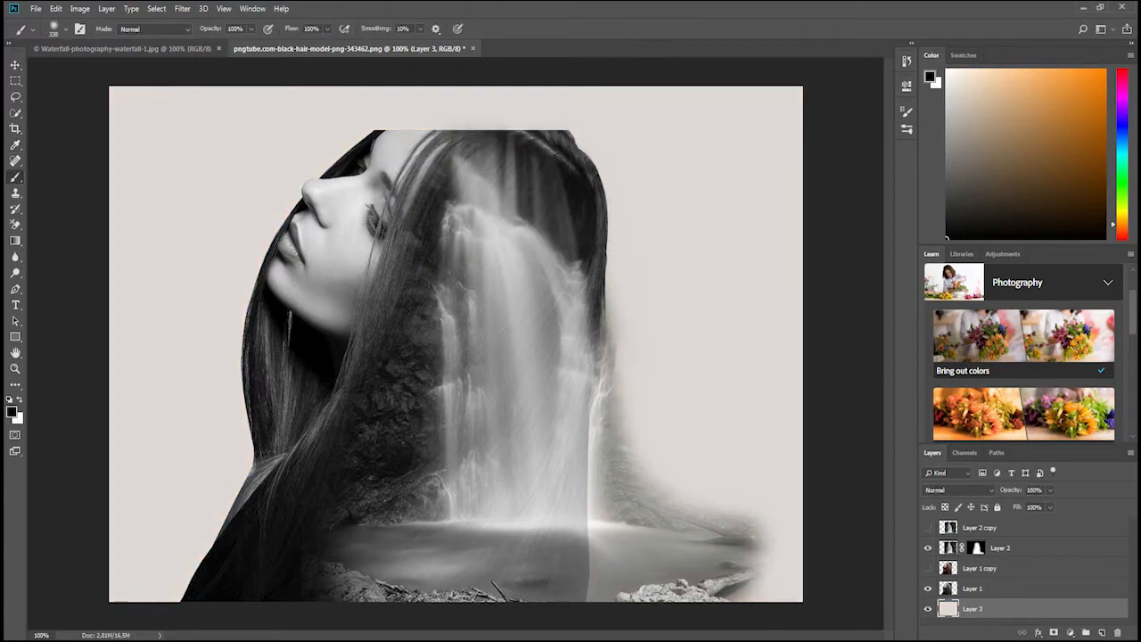
Cycle the waterfall image on Layer 2 through the blend modes, including Color Burn, Lighten, Color Dodge, Hard Light and Difference, ending on Luminosity.
{"action": "left_click", "coordinate": [948, 549]}
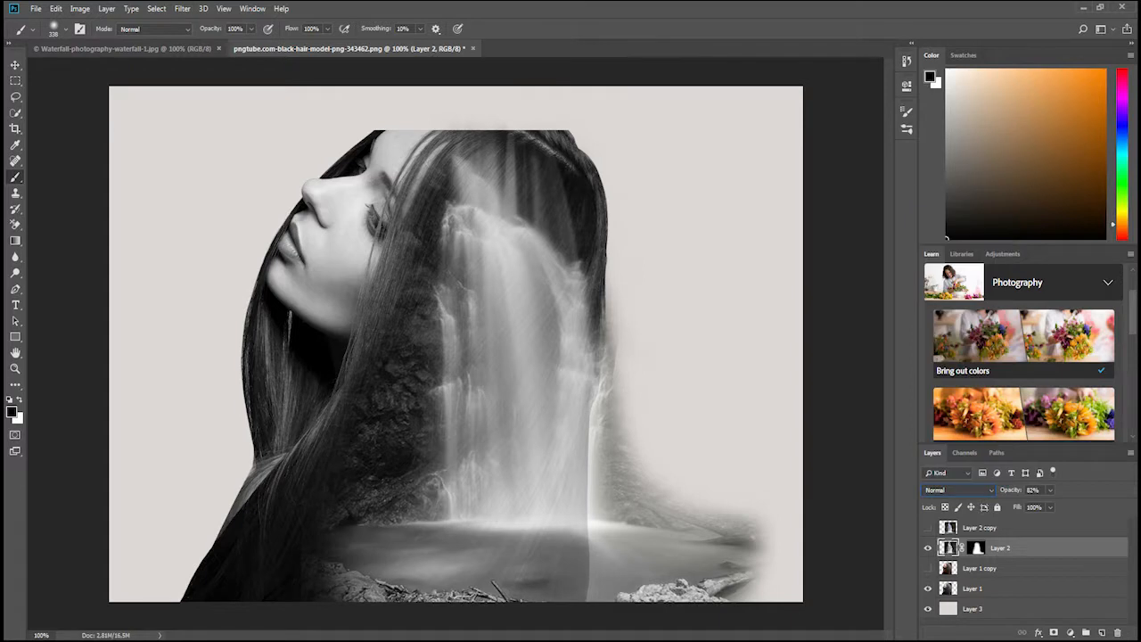
{"action": "key", "text": "Down"}
{"action": "key", "text": "Down"}
{"action": "key", "text": "Down"}
{"action": "key", "text": "Down"}
{"action": "key", "text": "Down"}
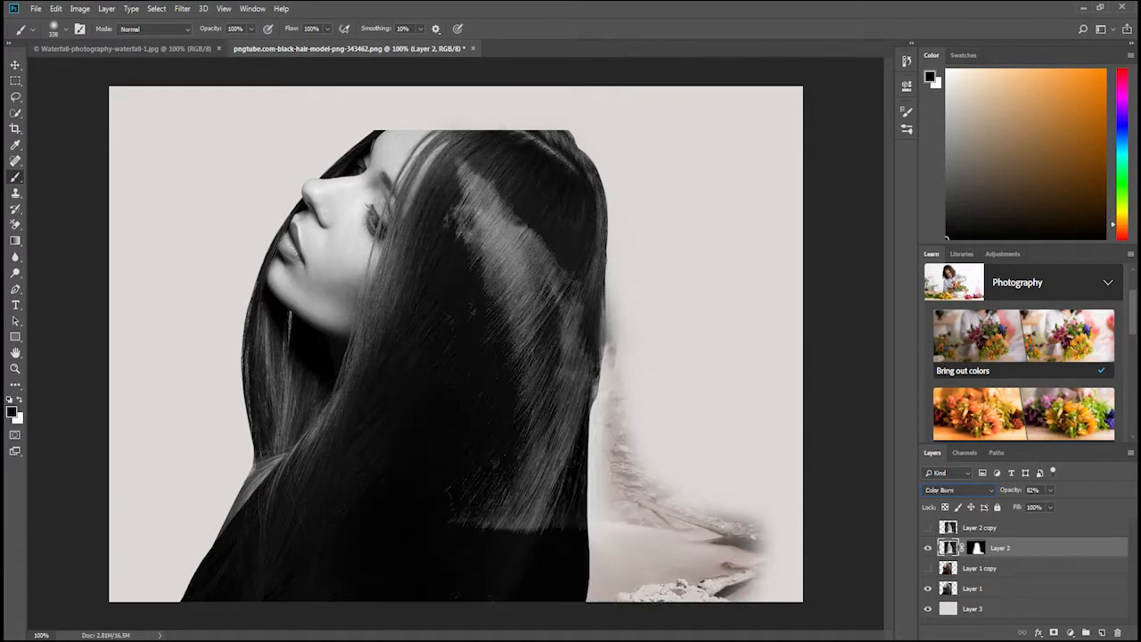
{"action": "key", "text": "Down"}
{"action": "key", "text": "Down"}
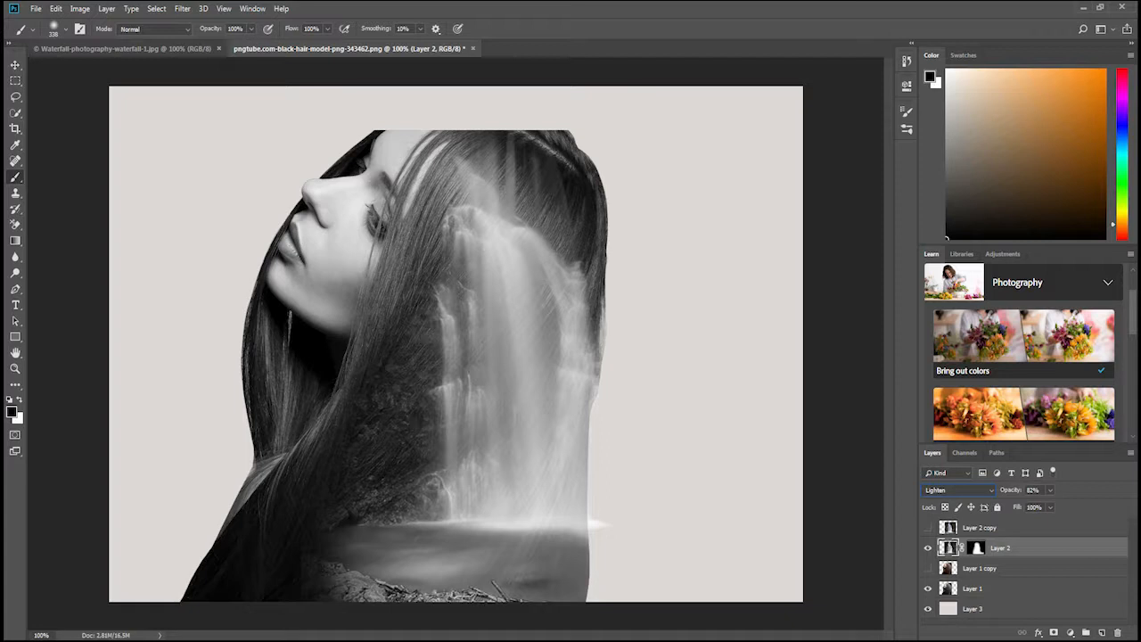
{"action": "key", "text": "Down"}
{"action": "key", "text": "Down"}
{"action": "key", "text": "Down"}
{"action": "key", "text": "Down"}
{"action": "key", "text": "Down"}
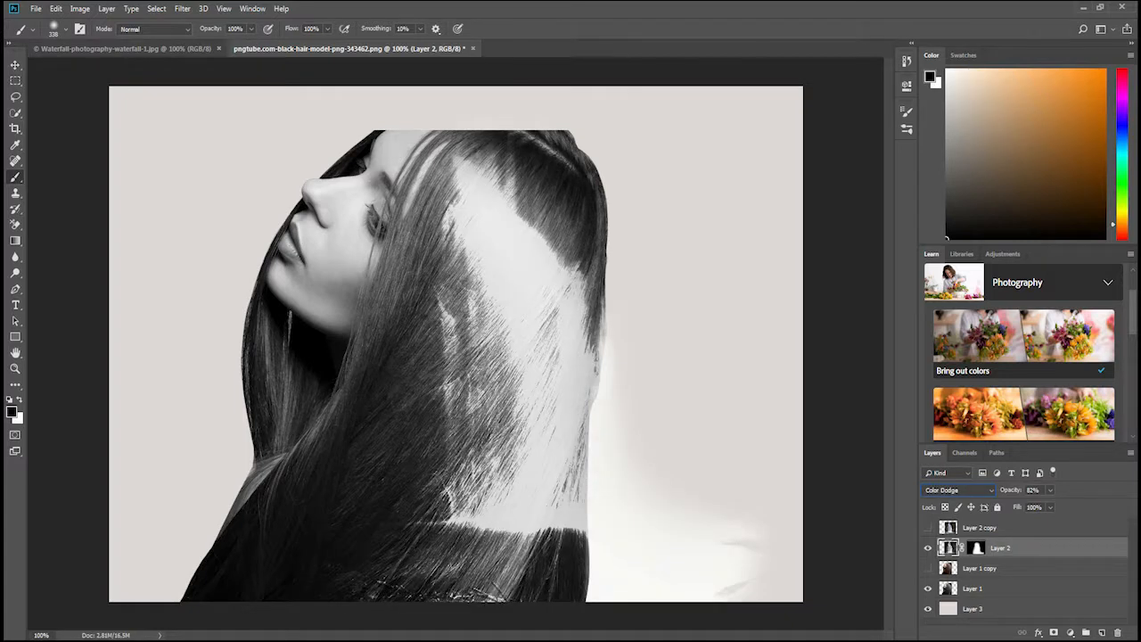
{"action": "key", "text": "Down"}
{"action": "key", "text": "Down"}
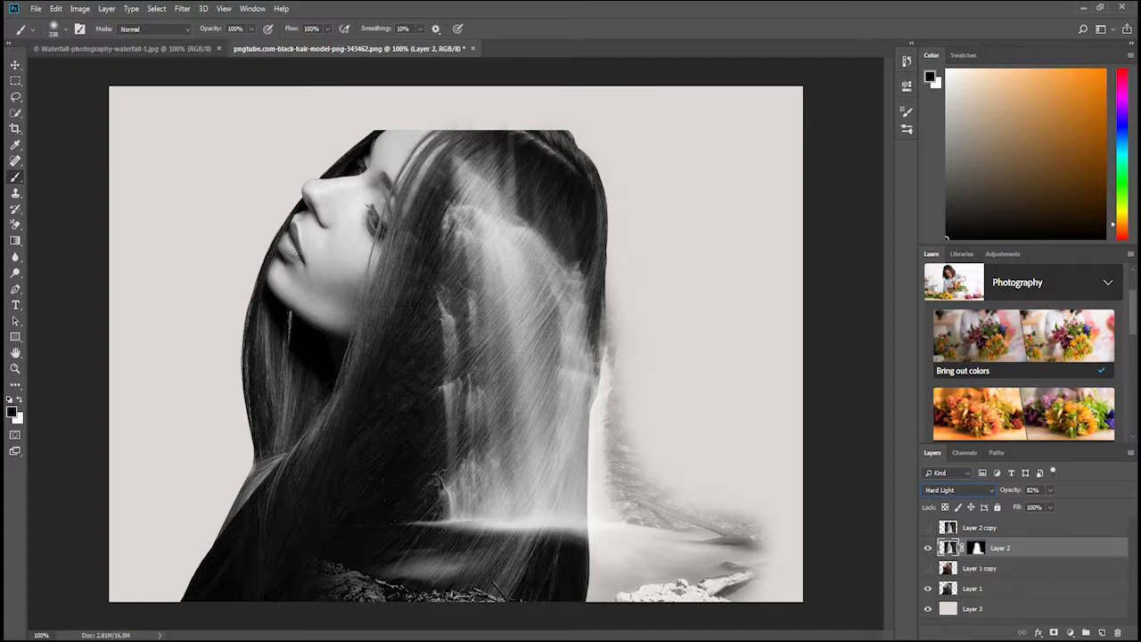
{"action": "key", "text": "Down"}
{"action": "key", "text": "Down"}
{"action": "key", "text": "Down"}
{"action": "key", "text": "Down"}
{"action": "key", "text": "Down"}
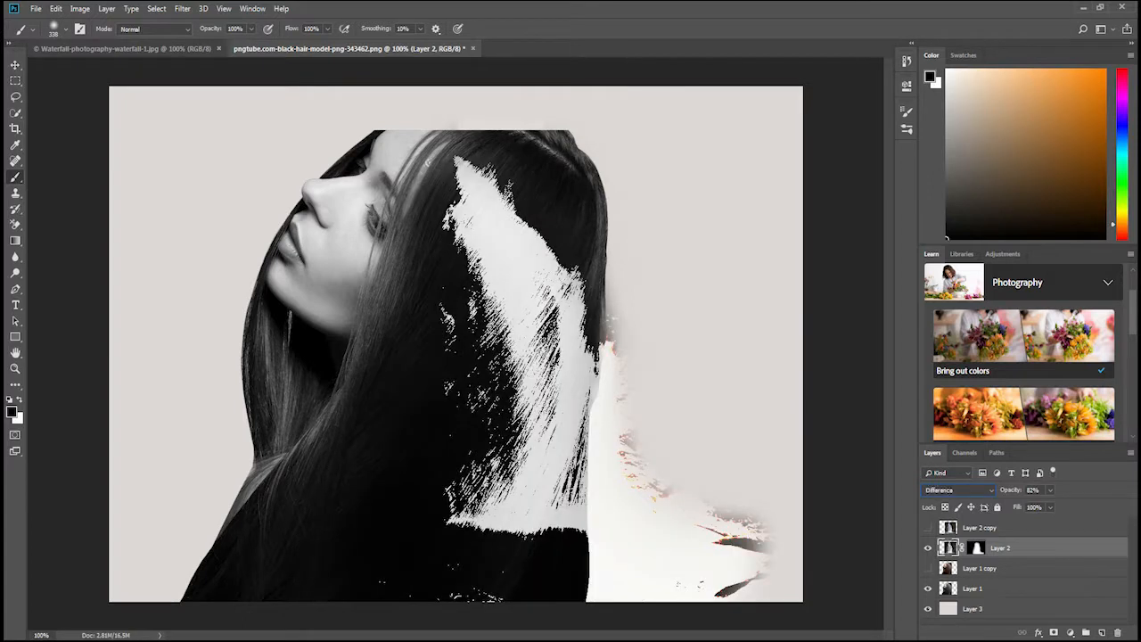
{"action": "key", "text": "Down"}
{"action": "key", "text": "Down"}
{"action": "key", "text": "Down"}
{"action": "key", "text": "Down"}
{"action": "key", "text": "Down"}
{"action": "key", "text": "Down"}
{"action": "key", "text": "Down"}
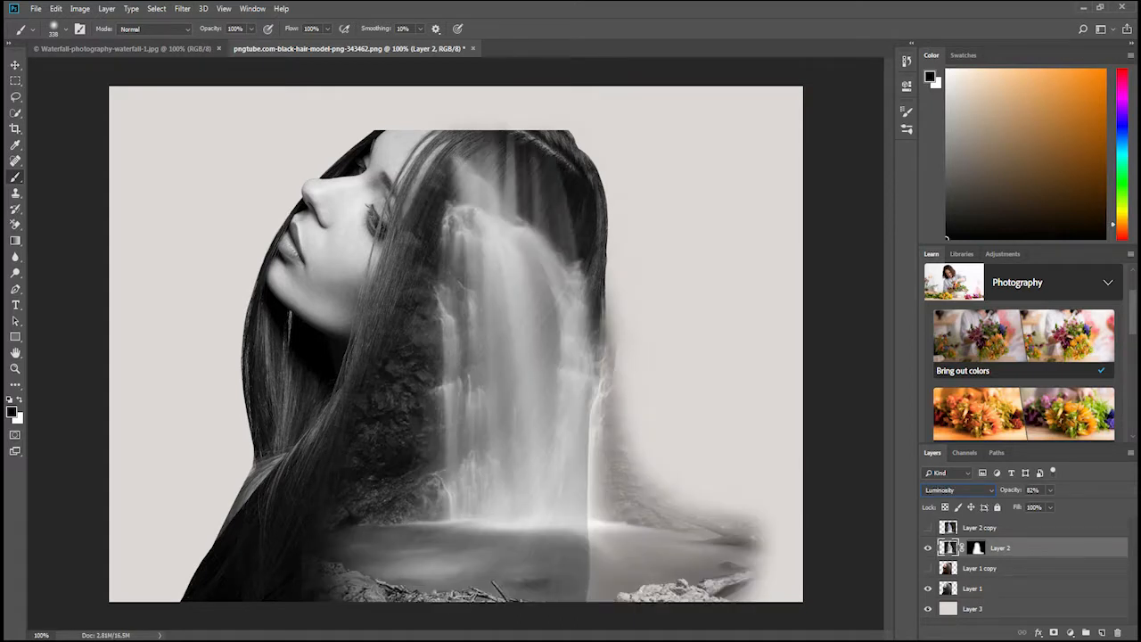